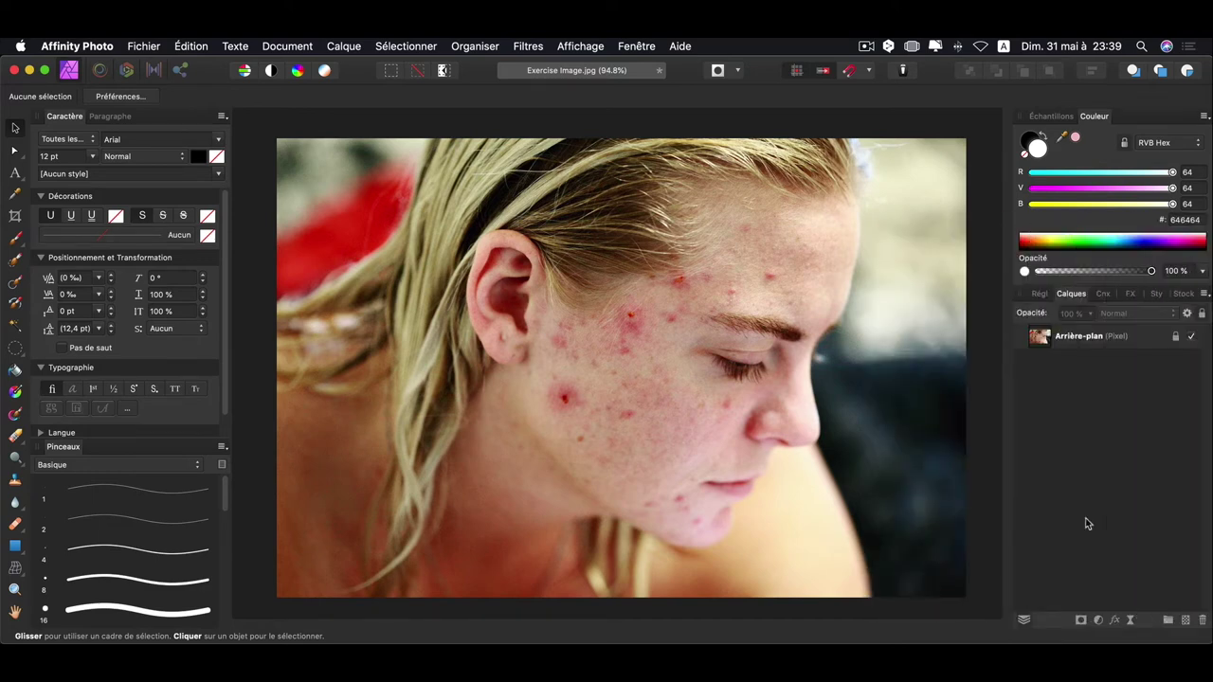
Add an empty Pixel layer above the background of Exercise Image.jpg.
{"action": "left_click", "coordinate": [1186, 622]}
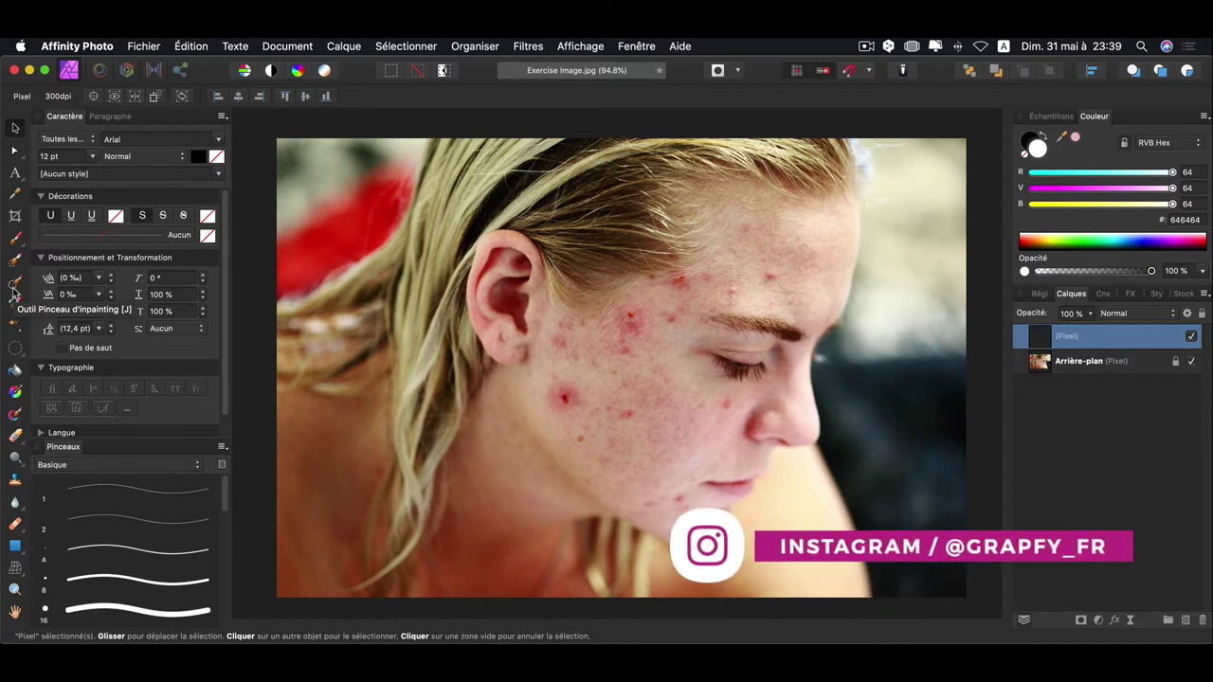
Via Affichage > Personnaliser les outils, drag an extra tool into the Tools panel.
{"action": "left_click", "coordinate": [580, 45]}
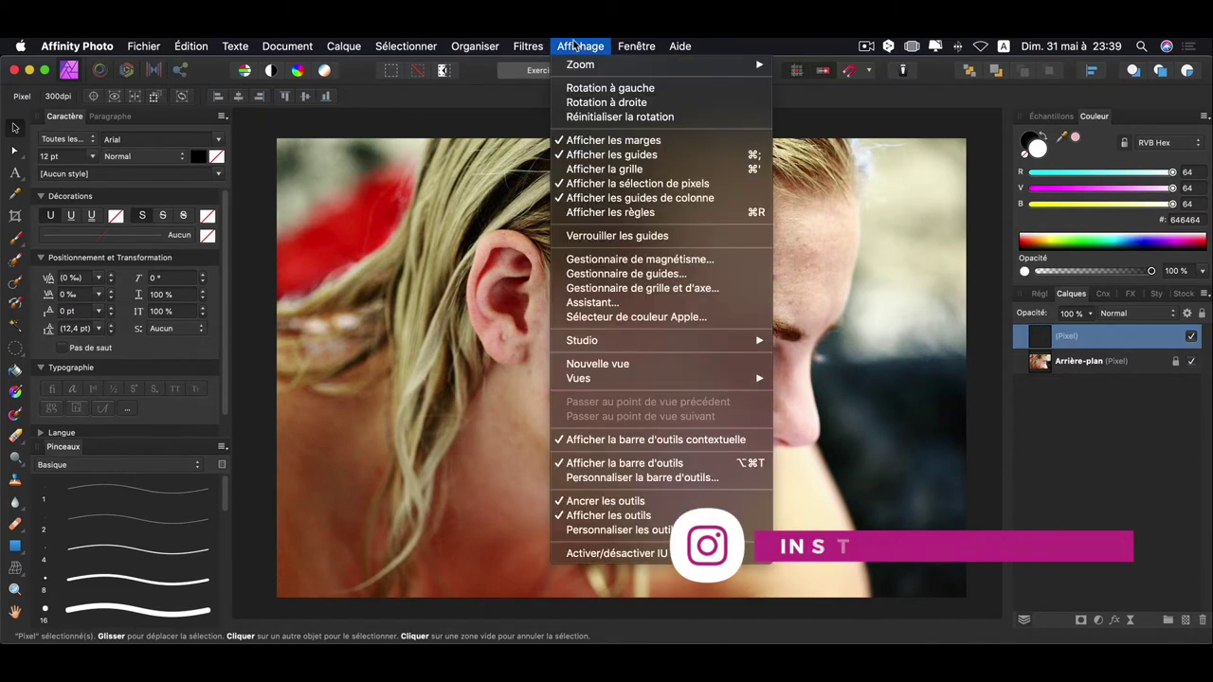
{"action": "left_click", "coordinate": [625, 530]}
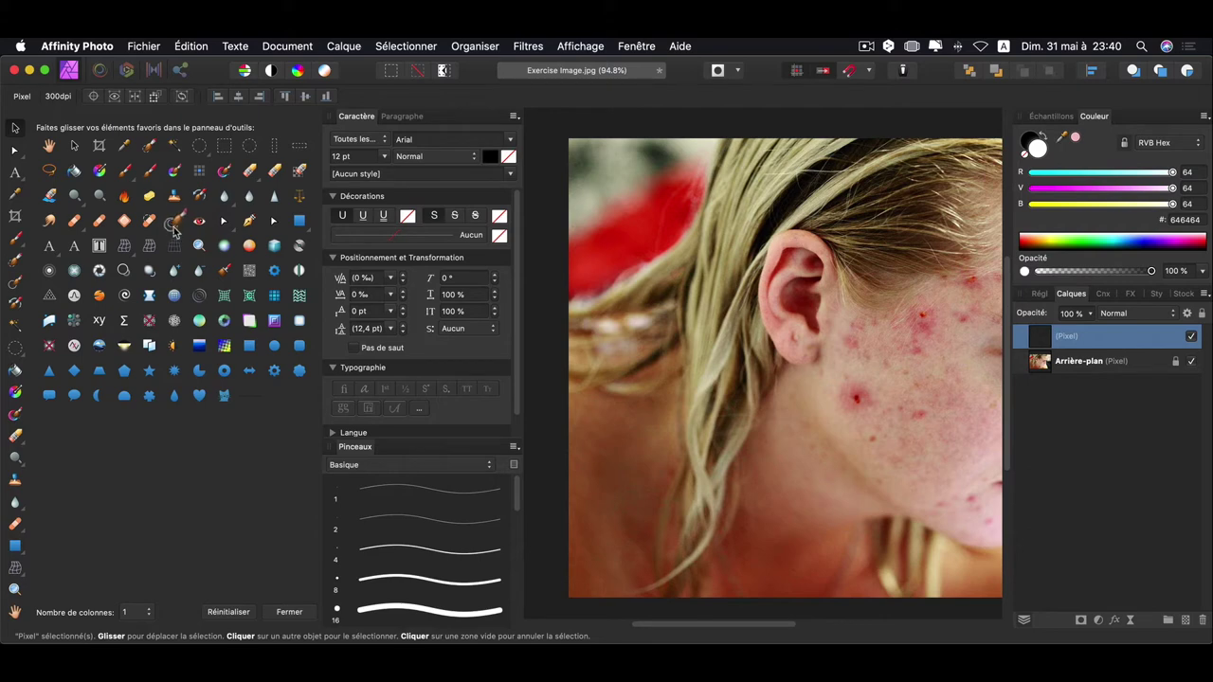
{"action": "left_click_drag", "start_coordinate": [173, 227], "coordinate": [11, 254]}
Set up the Inpainting Brush at 150% zoom, sampling Calque actif et sous-jacent, with a larger brush.
{"action": "left_click", "coordinate": [289, 611]}
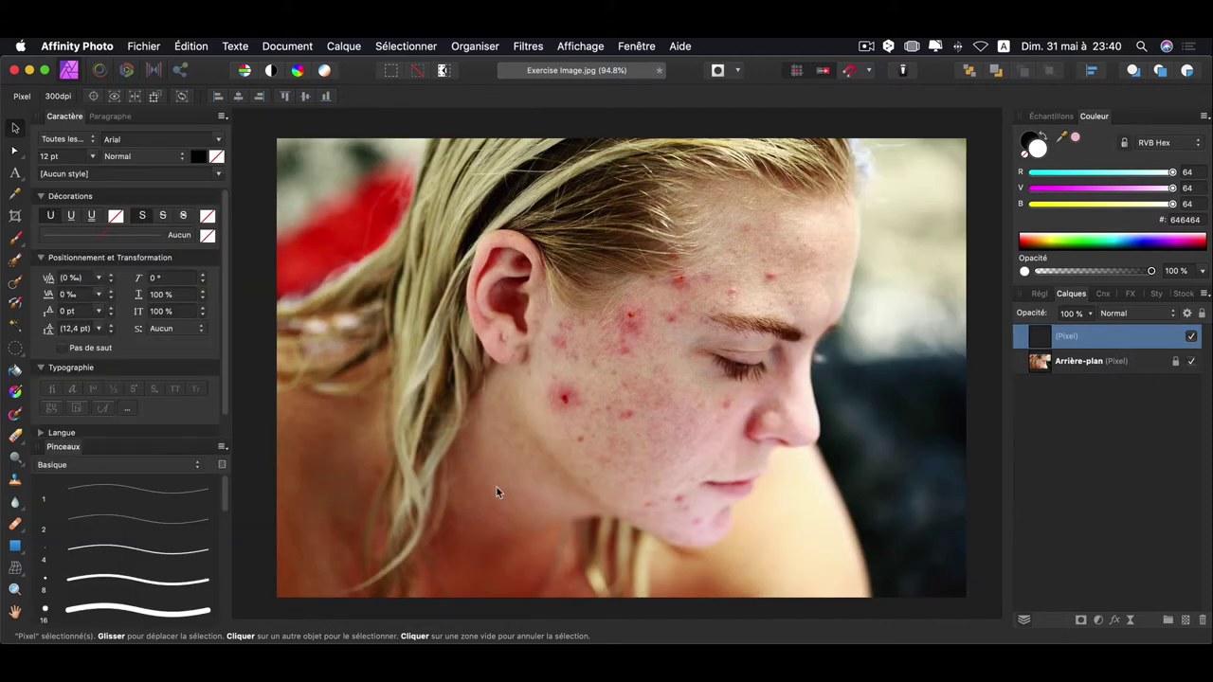
{"action": "left_click", "coordinate": [16, 283]}
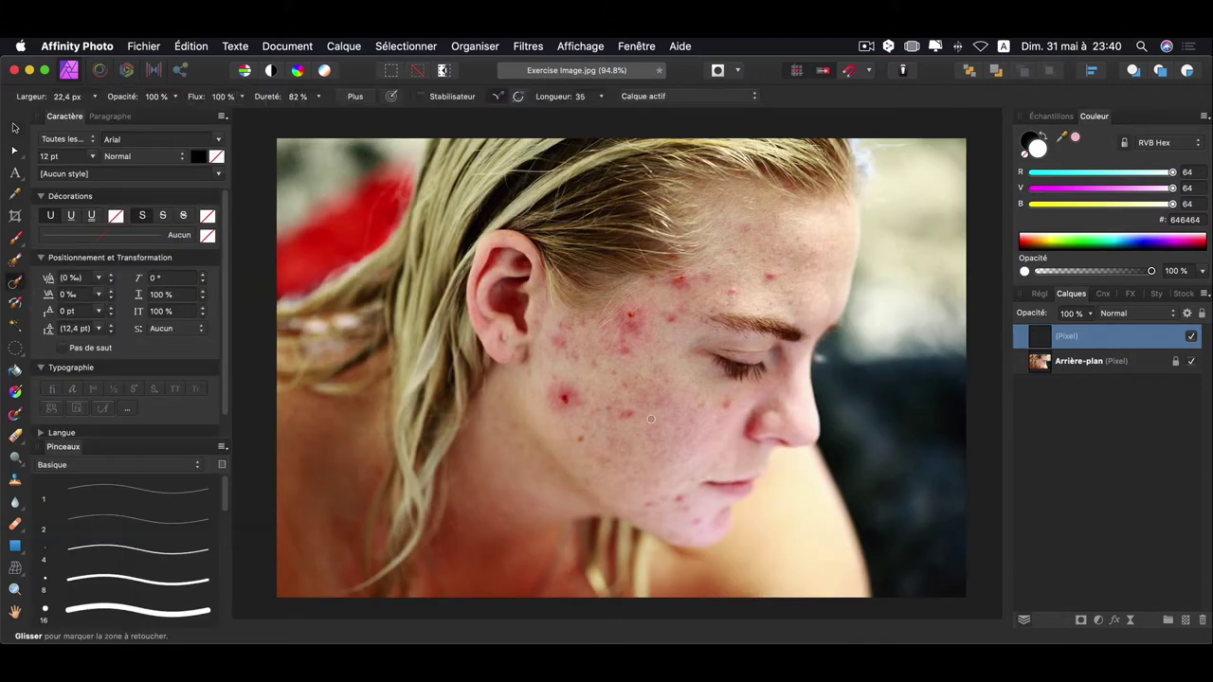
{"action": "key", "text": "super+plus"}
{"action": "scroll", "coordinate": [851, 440], "scroll_direction": "down", "scroll_amount": 2}
{"action": "scroll", "coordinate": [850, 440], "scroll_direction": "right", "scroll_amount": 2}
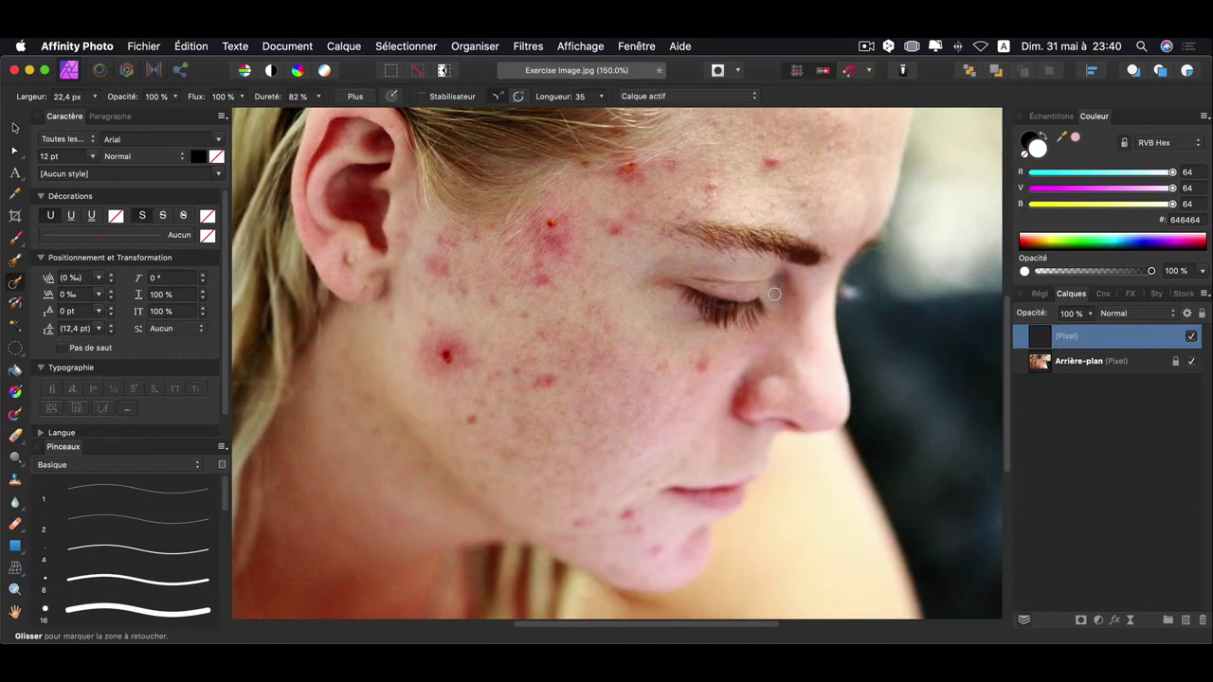
{"action": "left_click", "coordinate": [719, 97]}
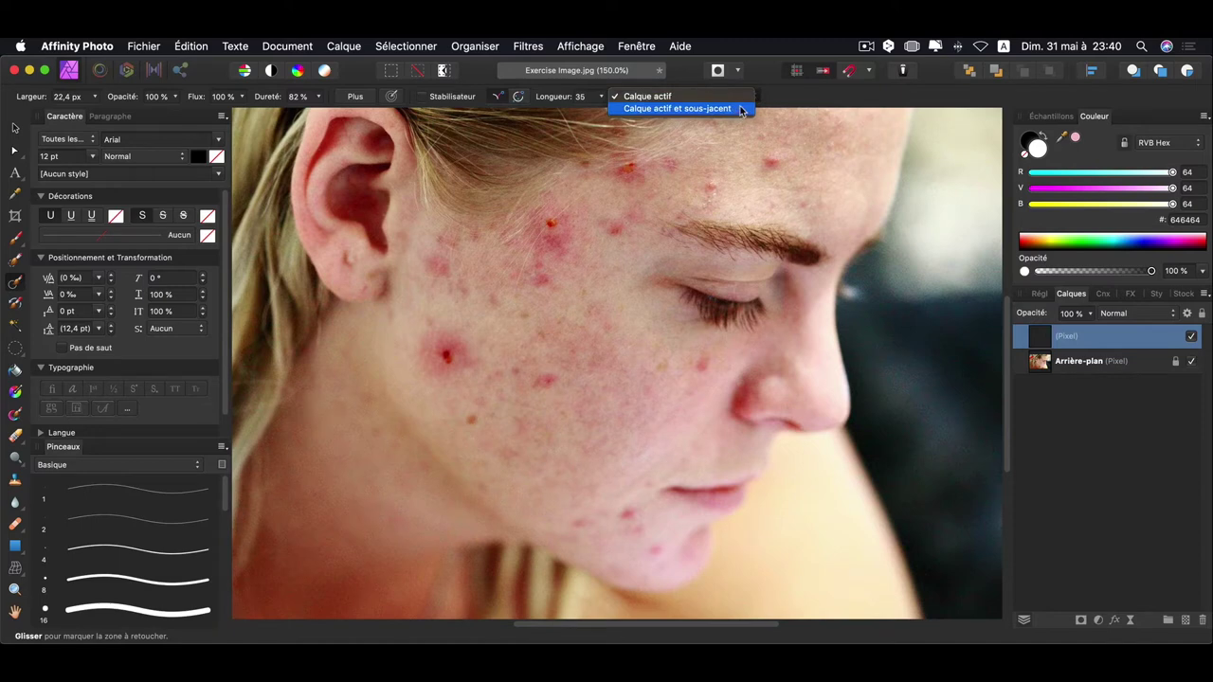
{"action": "left_click", "coordinate": [738, 111]}
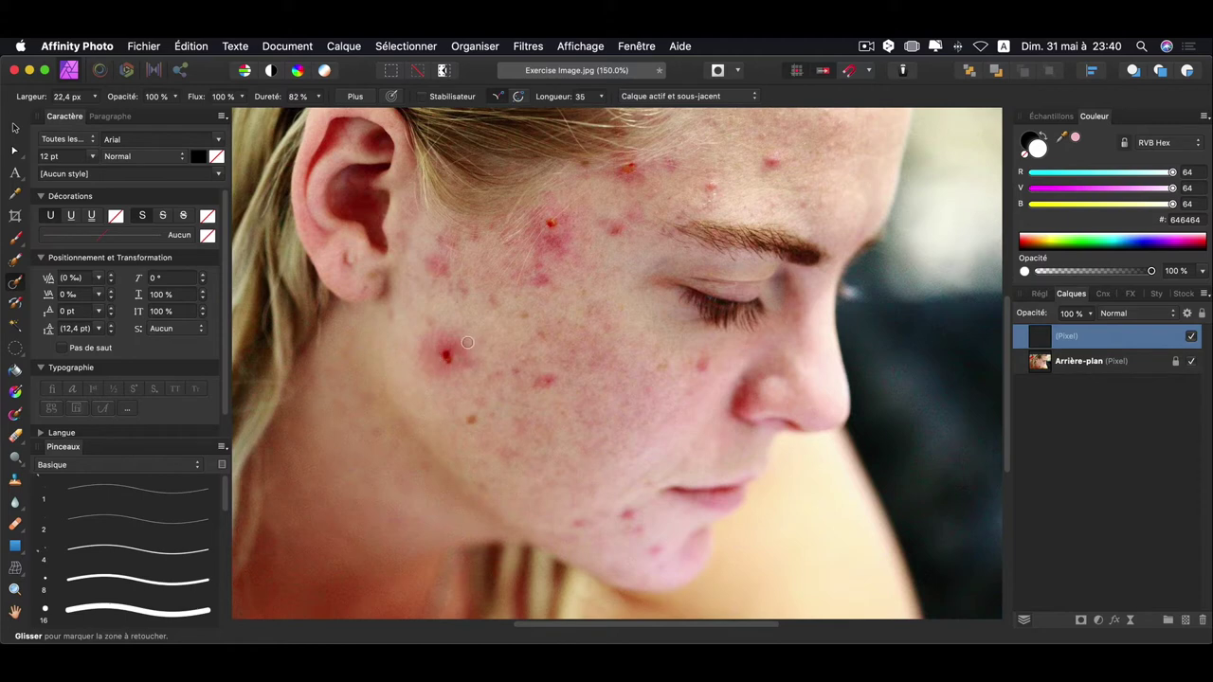
{"action": "mouse_move", "coordinate": [468, 342]}
{"action": "left_mouse_down"}
{"action": "mouse_move", "coordinate": [488, 347]}
{"action": "mouse_move", "coordinate": [455, 357]}
{"action": "left_mouse_up"}
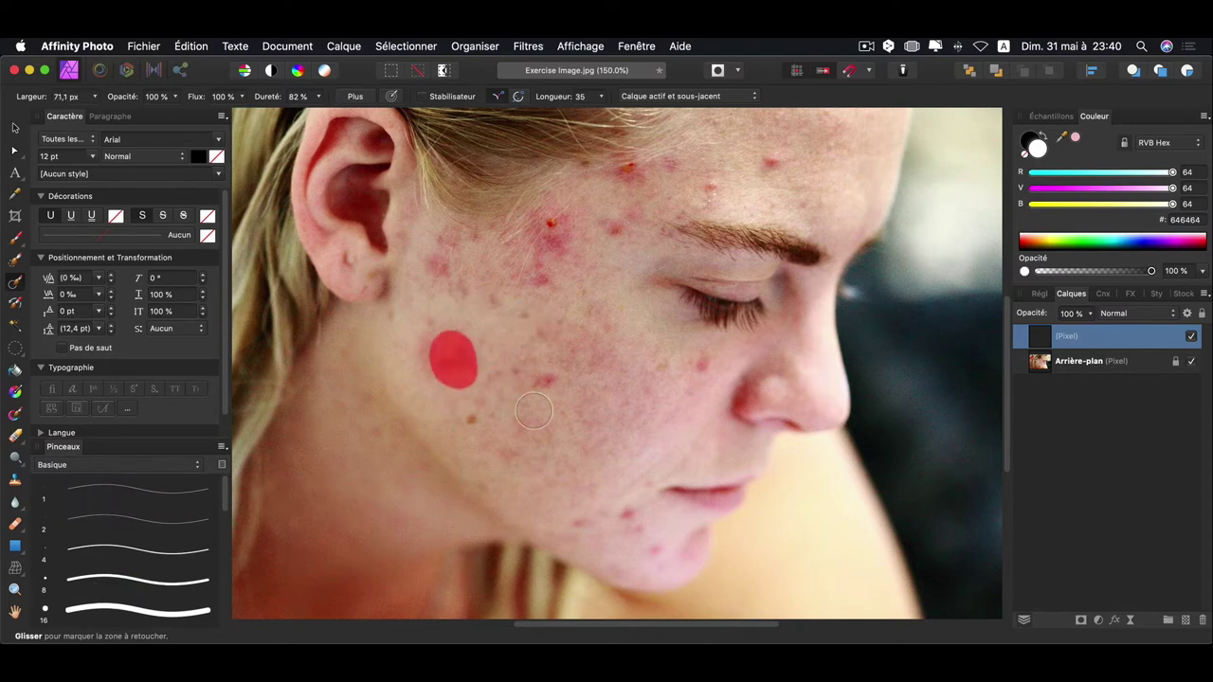
Heal the large red cheek spots and the pimples near the temple.
{"action": "left_click_drag", "start_coordinate": [529, 379], "coordinate": [568, 360]}
{"action": "left_click_drag", "start_coordinate": [558, 221], "coordinate": [557, 232]}
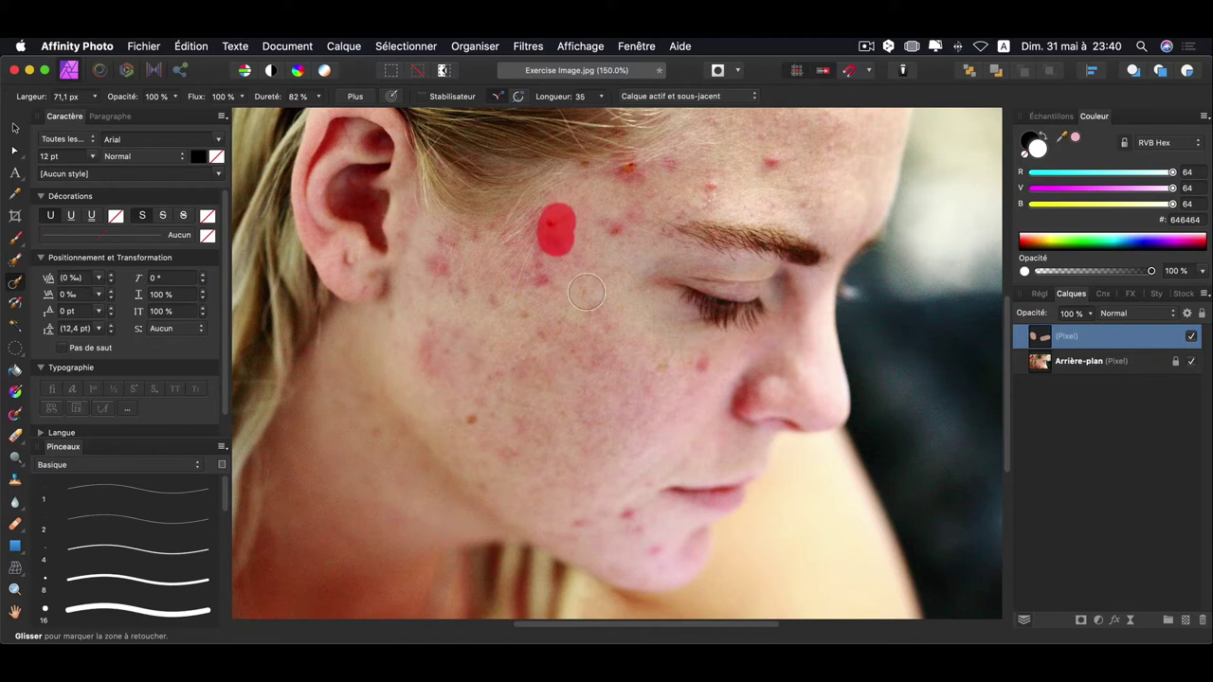
{"action": "left_click_drag", "start_coordinate": [558, 290], "coordinate": [548, 275]}
{"action": "left_click_drag", "start_coordinate": [579, 339], "coordinate": [564, 339]}
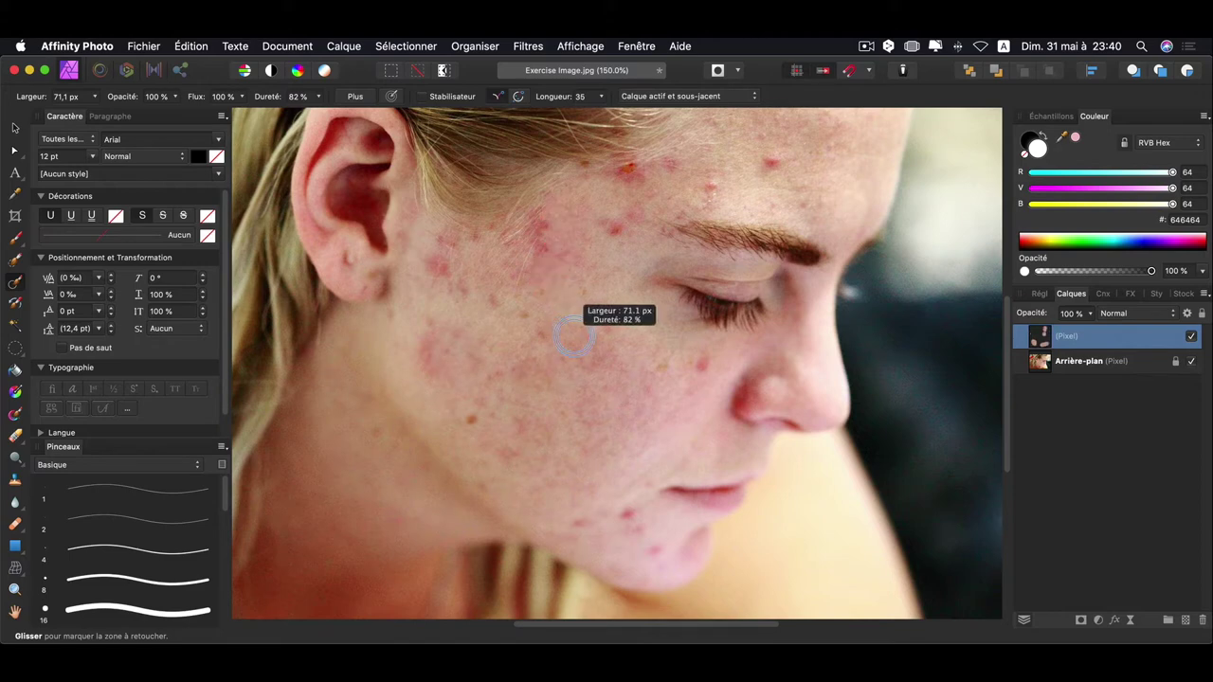
{"action": "left_click_drag", "start_coordinate": [623, 169], "coordinate": [633, 169]}
{"action": "scroll", "coordinate": [623, 427], "scroll_direction": "down", "scroll_amount": 3}
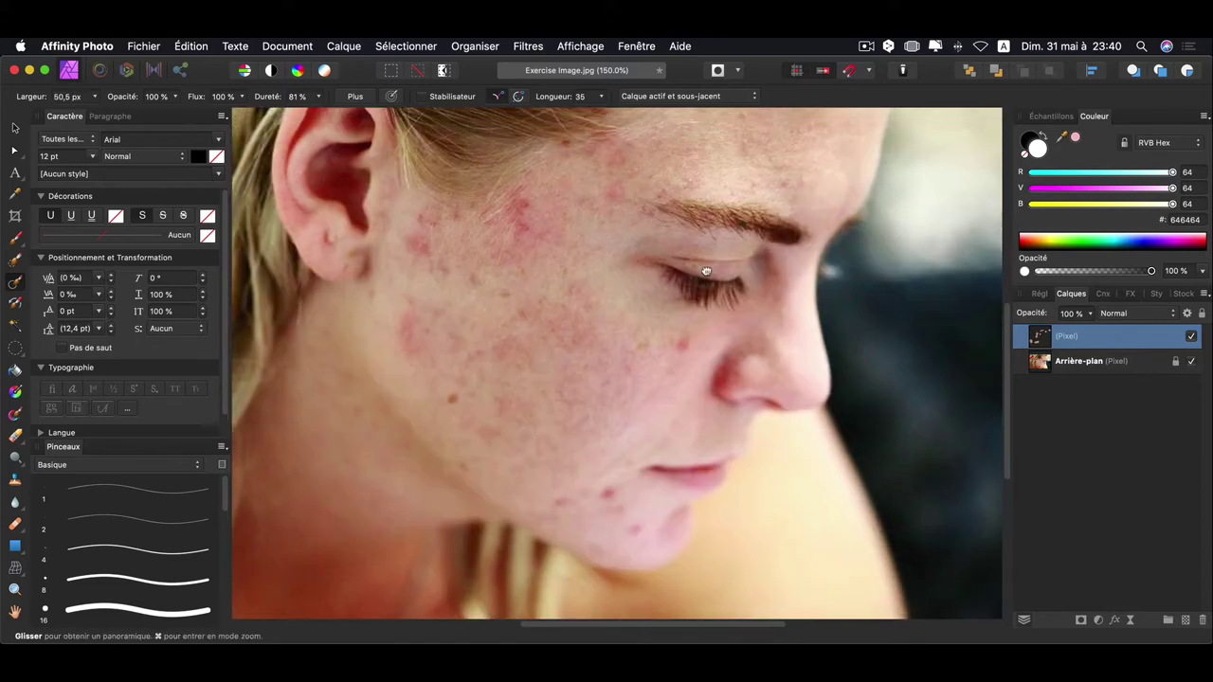
With a smaller brush, heal the small chin and cheek spots, then zoom to fit.
{"action": "left_click_drag", "start_coordinate": [474, 341], "coordinate": [441, 344]}
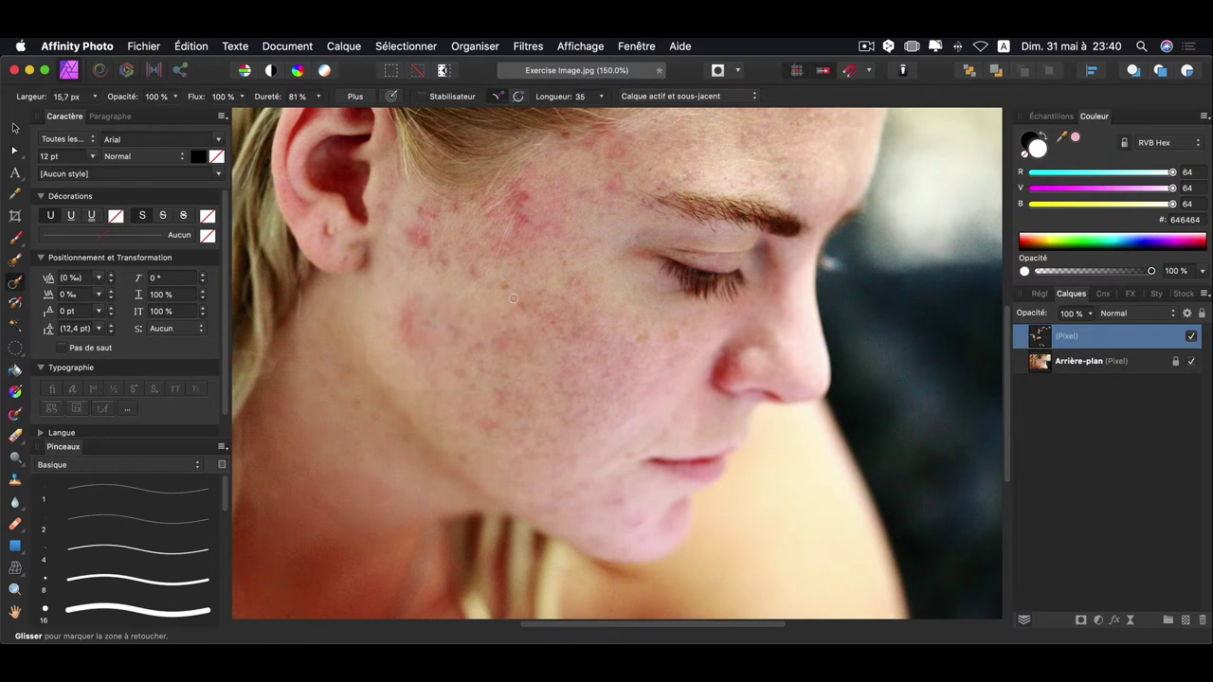
{"action": "scroll", "coordinate": [556, 311], "scroll_direction": "up", "scroll_amount": 2}
{"action": "scroll", "coordinate": [556, 311], "scroll_direction": "right", "scroll_amount": 2}
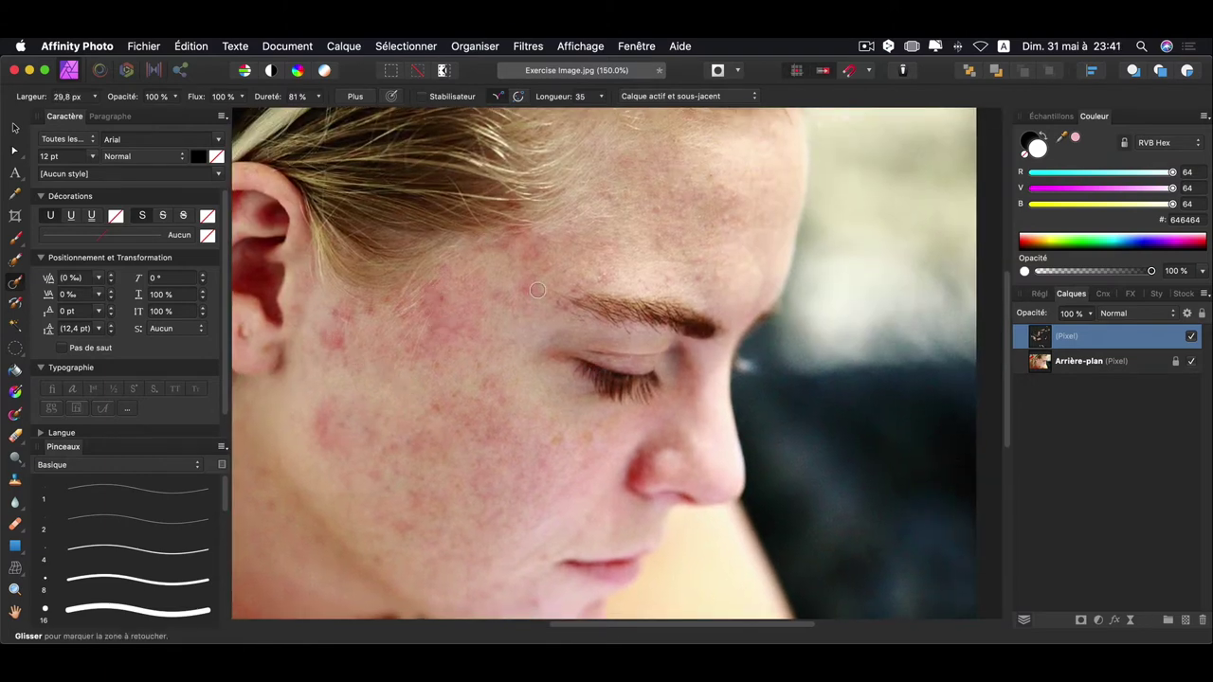
{"action": "scroll", "coordinate": [556, 311], "scroll_direction": "down", "scroll_amount": 3}
{"action": "scroll", "coordinate": [555, 311], "scroll_direction": "left", "scroll_amount": 1}
{"action": "left_click", "coordinate": [591, 471]}
{"action": "scroll", "coordinate": [743, 337], "scroll_direction": "up", "scroll_amount": 5}
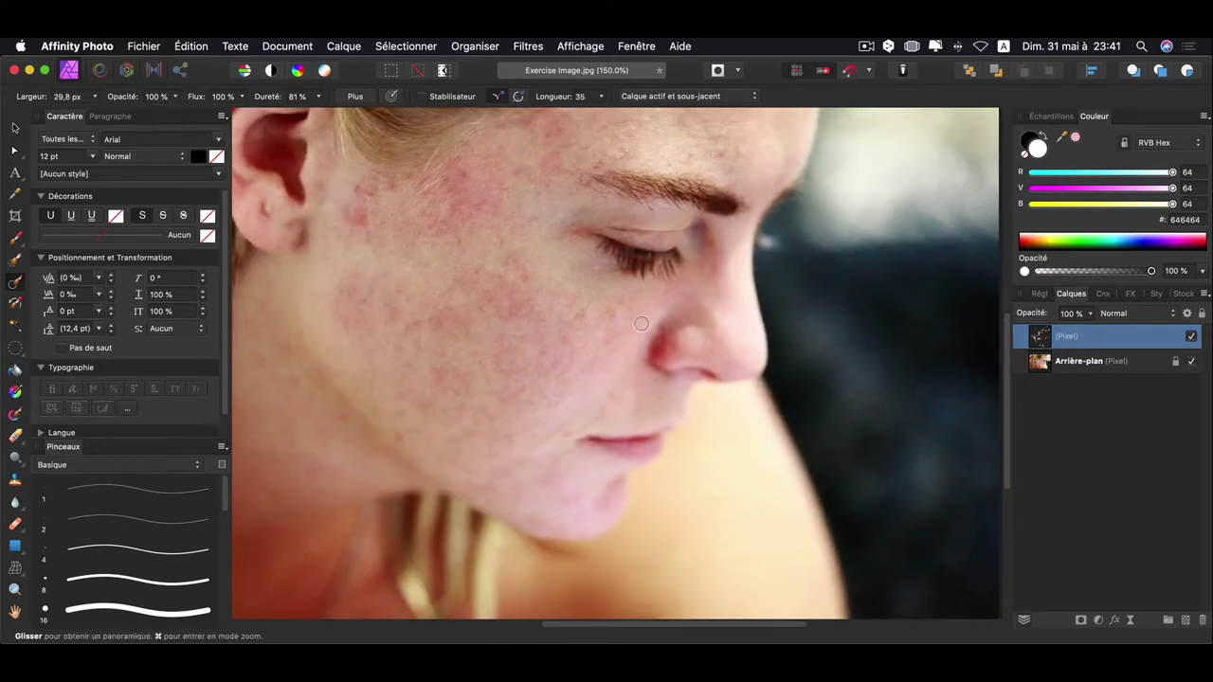
{"action": "scroll", "coordinate": [743, 338], "scroll_direction": "right", "scroll_amount": 2}
{"action": "scroll", "coordinate": [743, 338], "scroll_direction": "up", "scroll_amount": 2}
{"action": "left_click", "coordinate": [405, 326]}
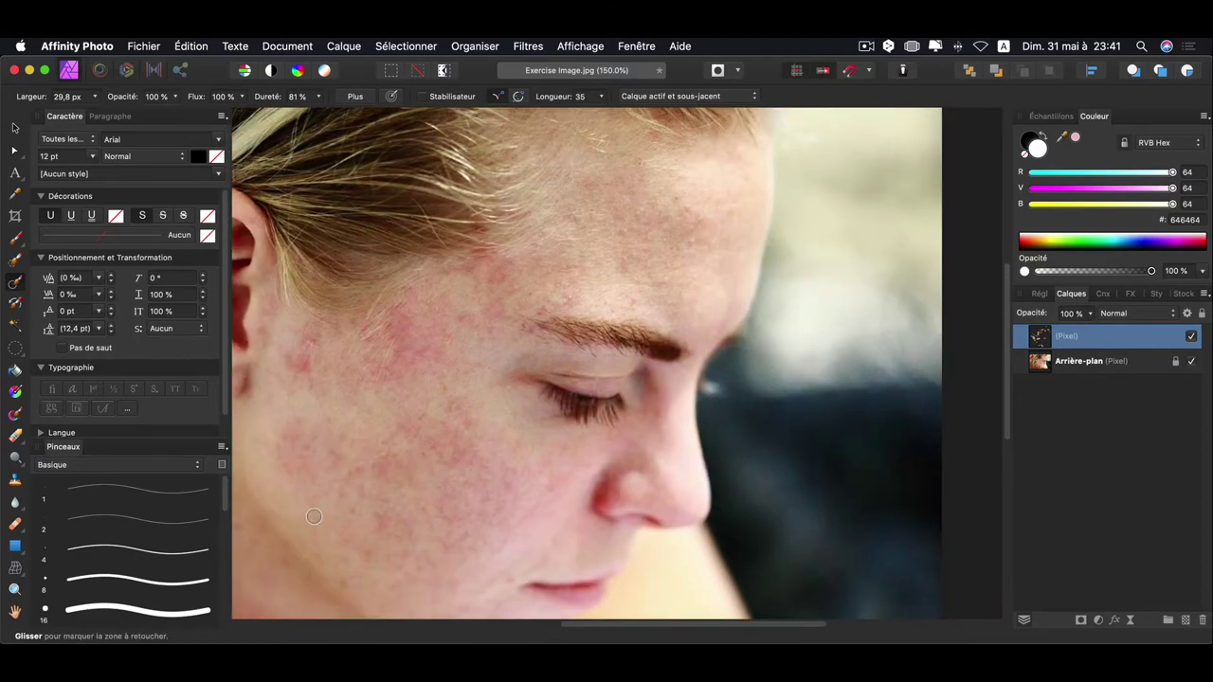
{"action": "key", "text": "super+0"}
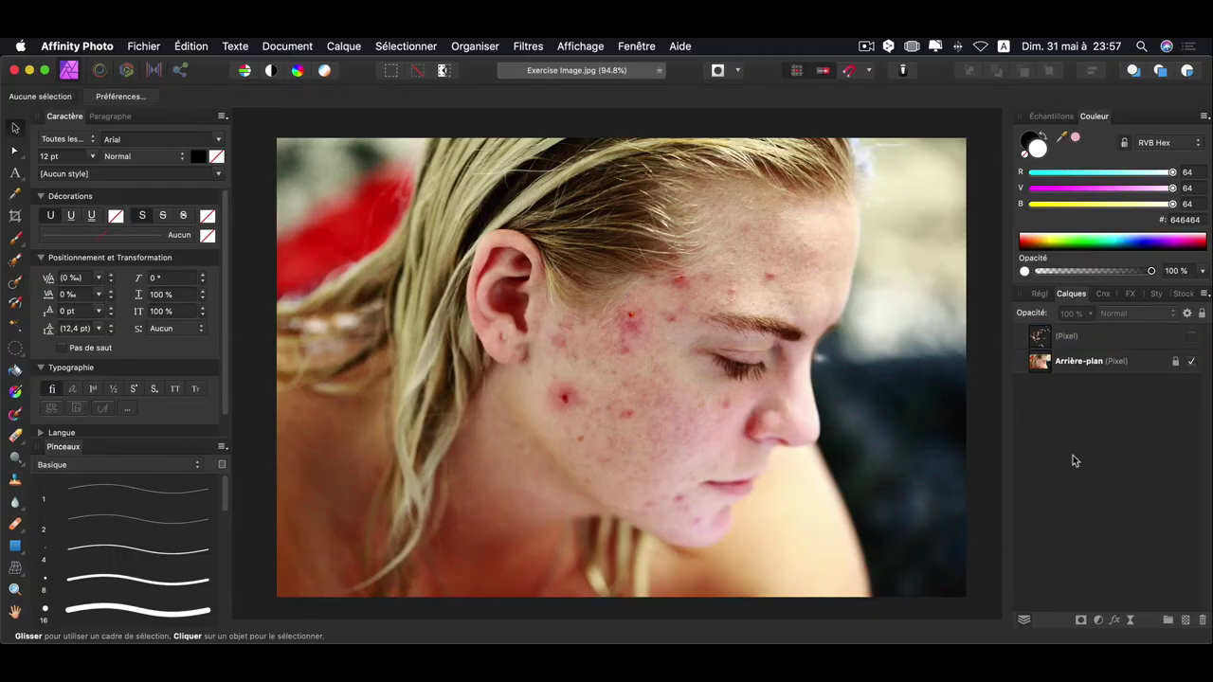
Add a second Pixel layer and set the Clone Brush to sample the active layer and below.
{"action": "left_click", "coordinate": [1186, 622]}
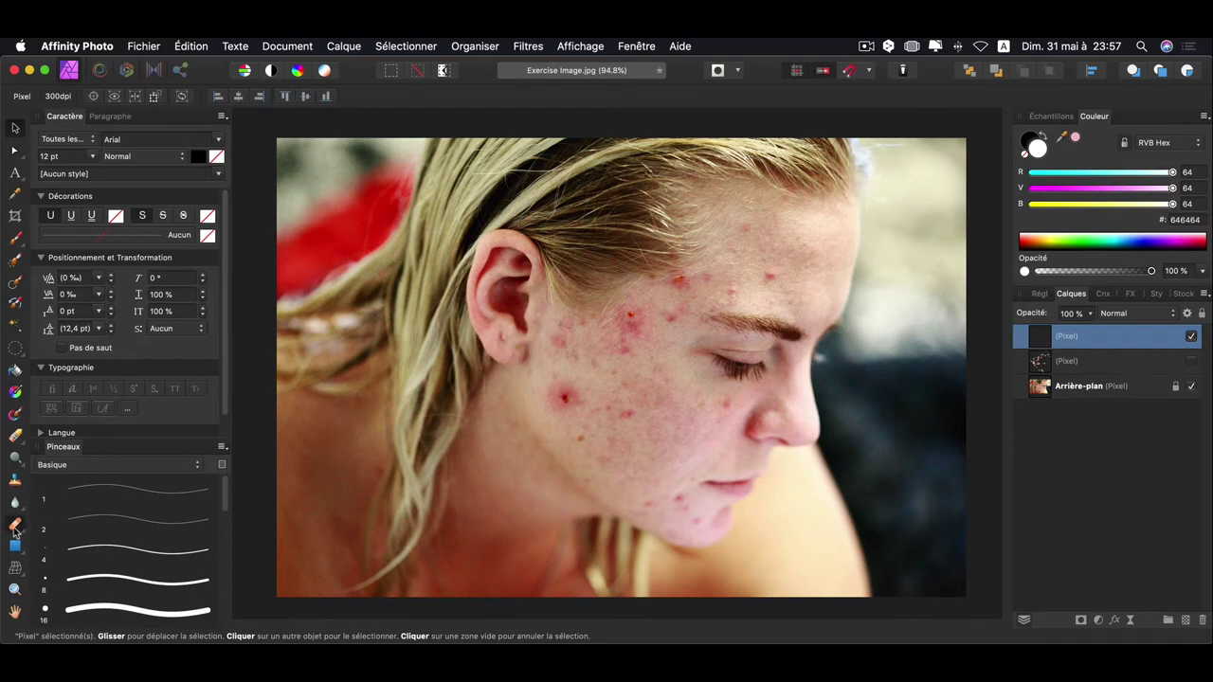
{"action": "left_click", "coordinate": [15, 530]}
{"action": "left_click", "coordinate": [104, 544]}
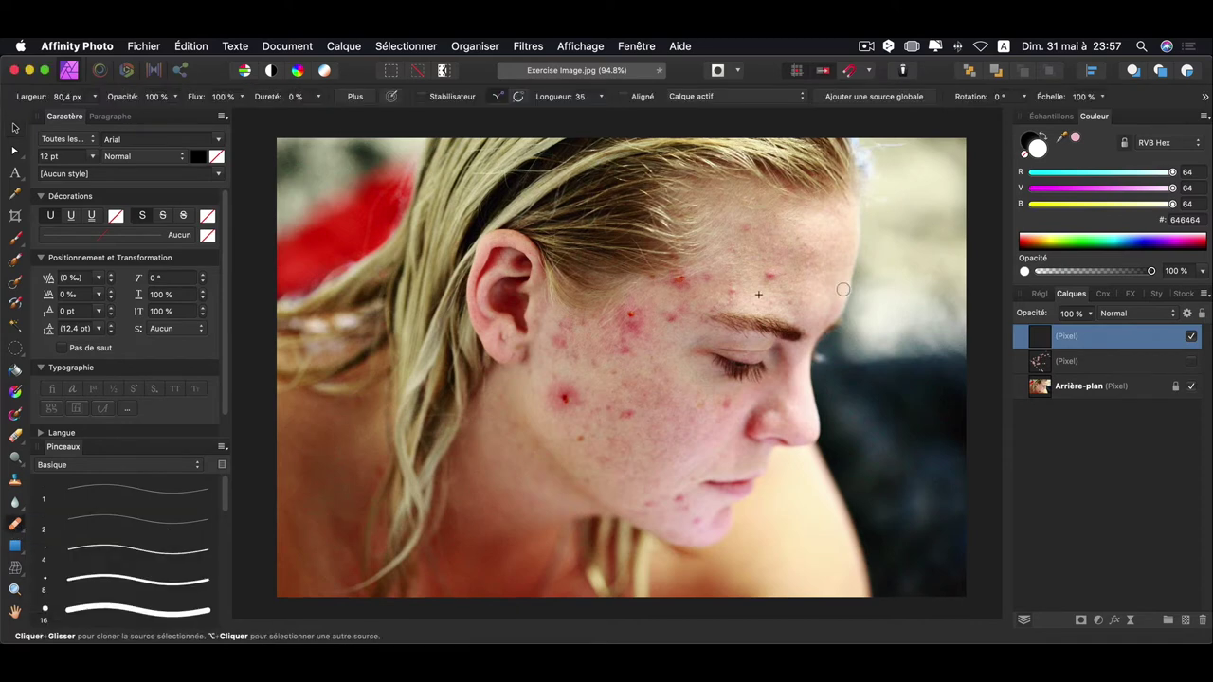
{"action": "left_click", "coordinate": [796, 96]}
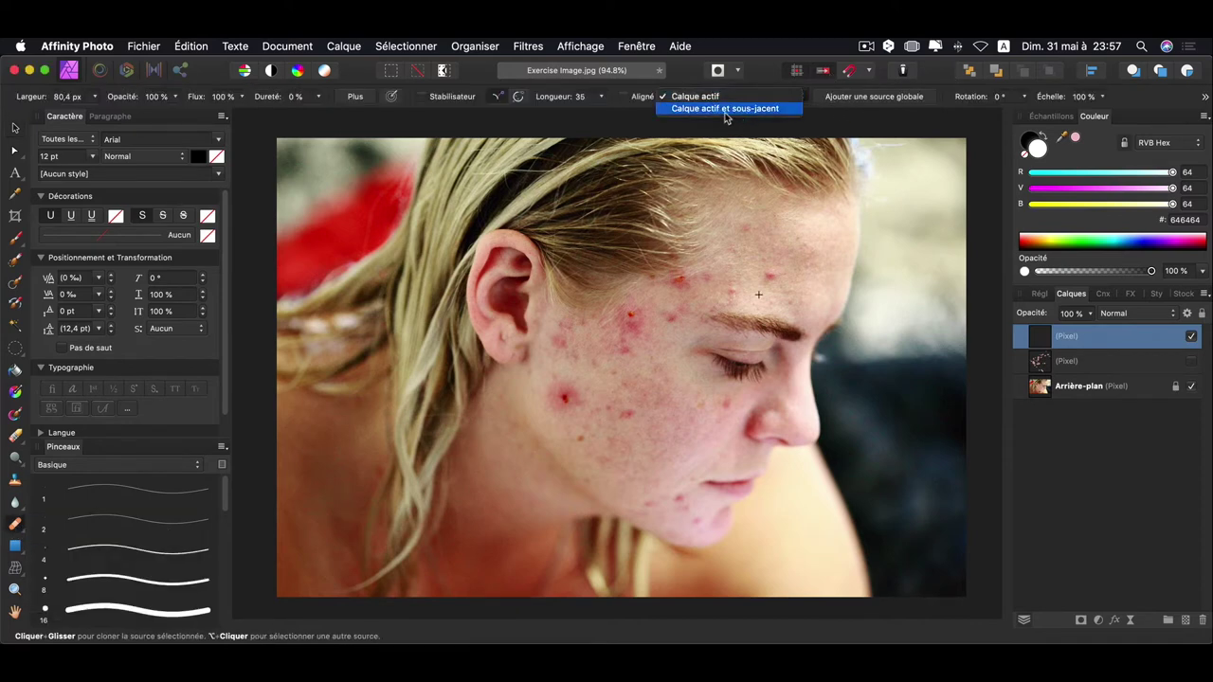
{"action": "left_click", "coordinate": [774, 110]}
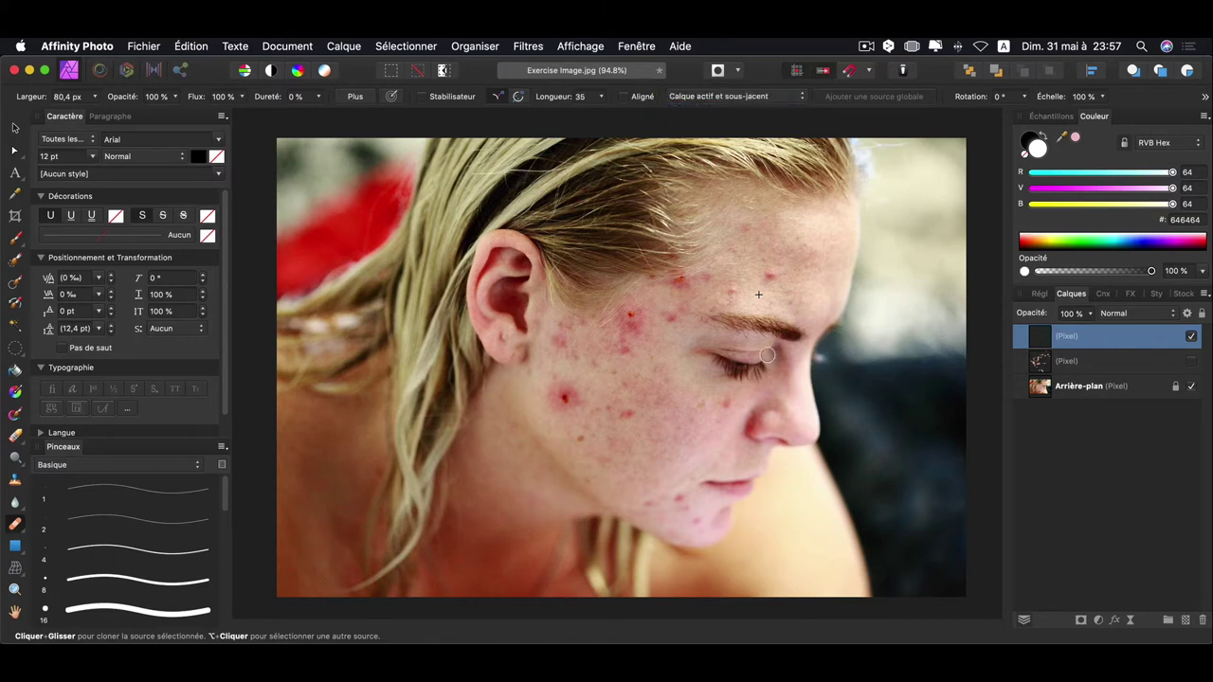
Clone clean skin over three cheek spots, then undo the upper-cheek blemish stroke.
{"action": "scroll", "coordinate": [707, 509], "scroll_direction": "up", "scroll_amount": 5}
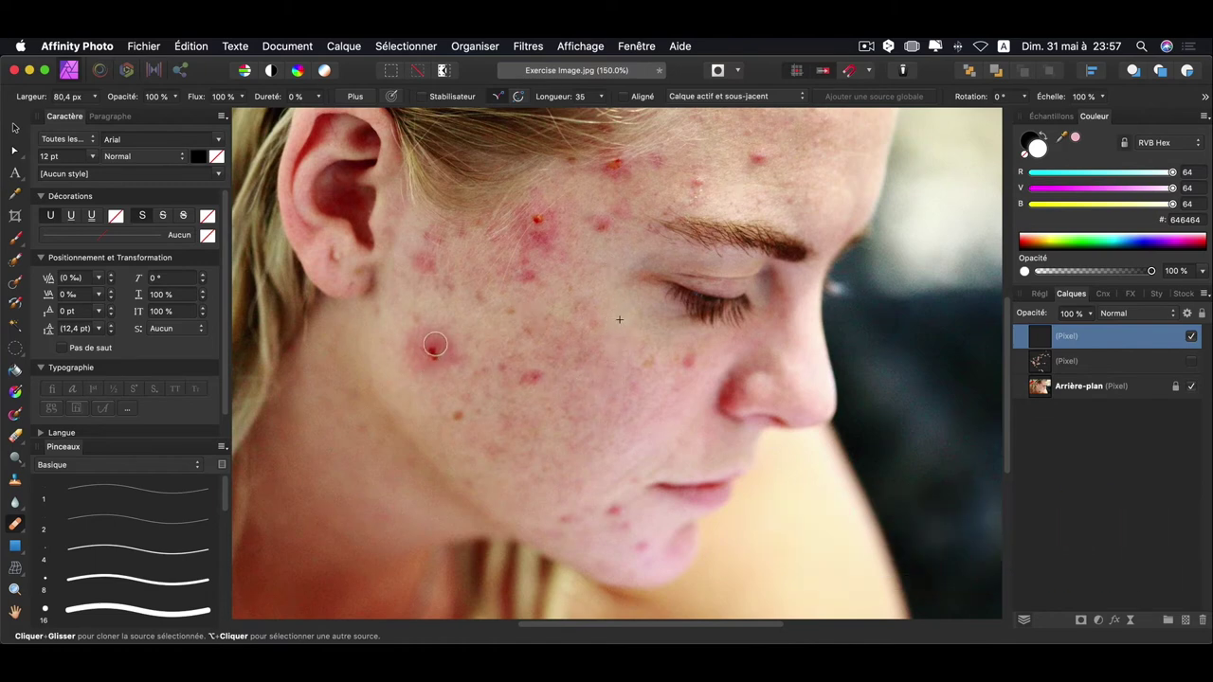
{"action": "left_click_drag", "start_coordinate": [429, 344], "coordinate": [436, 360]}
{"action": "left_click_drag", "start_coordinate": [518, 385], "coordinate": [540, 373]}
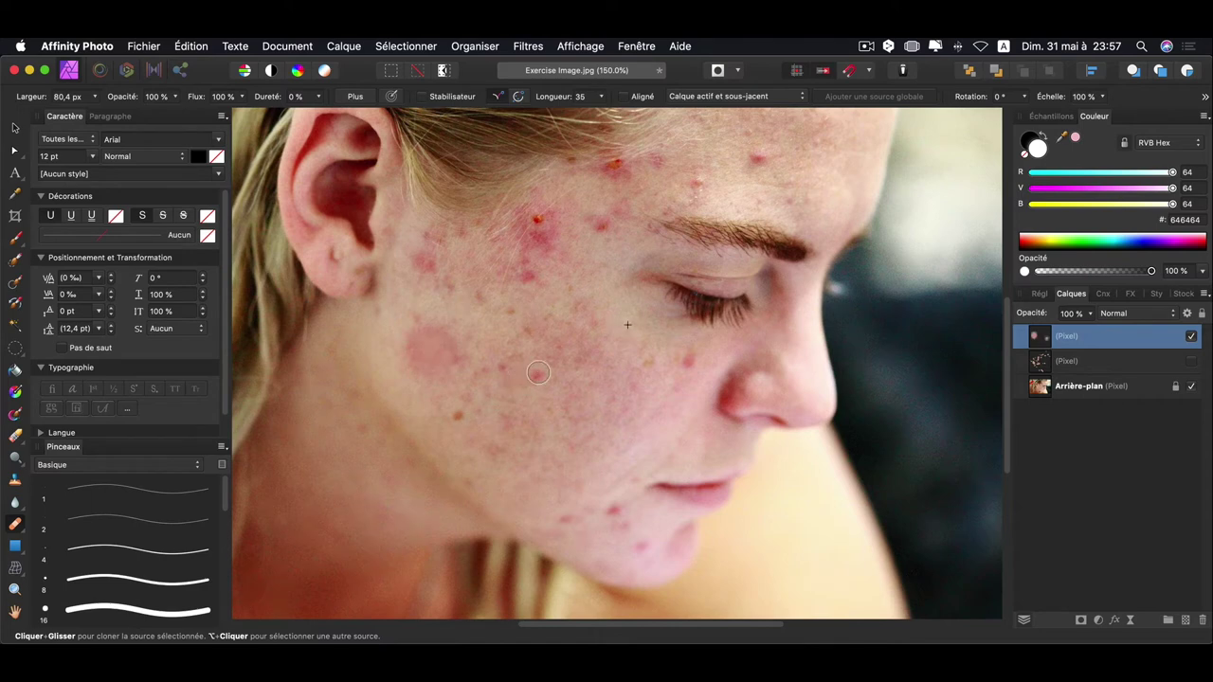
{"action": "left_click", "coordinate": [453, 414]}
{"action": "left_click", "coordinate": [538, 223]}
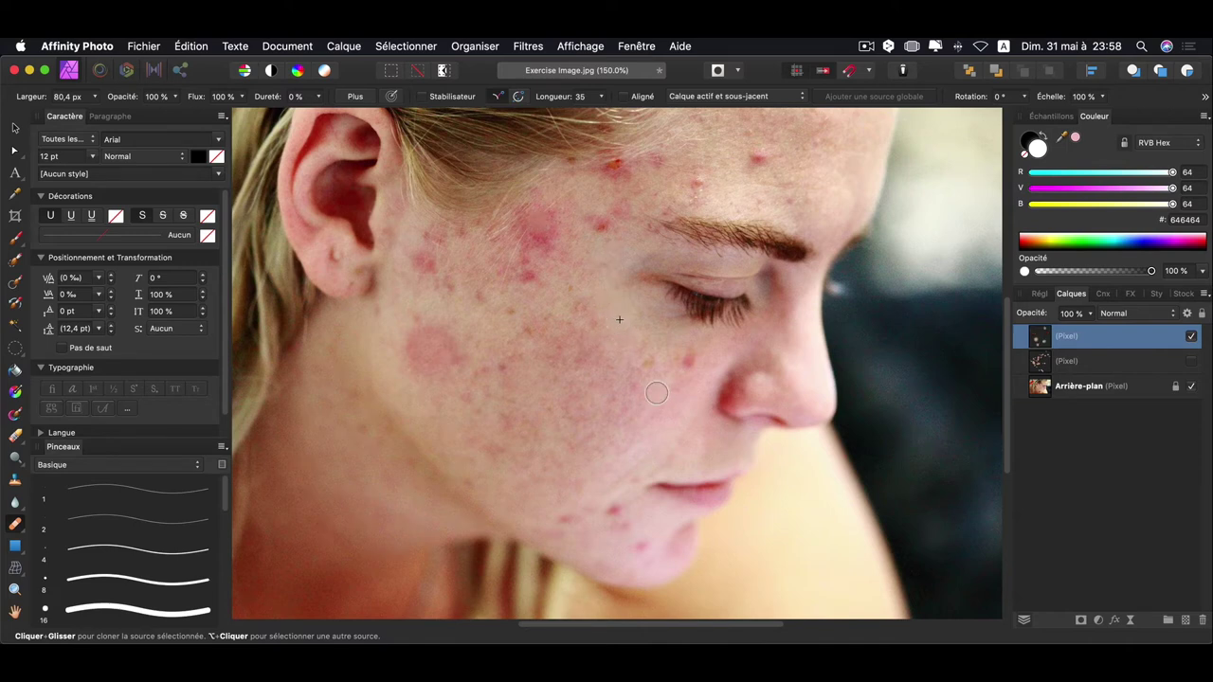
{"action": "key", "text": "ctrl+z"}
Clone over upper-cheek blemishes with a 144 px brush, then forehead spots at 74 px.
{"action": "left_click_drag", "start_coordinate": [558, 361], "coordinate": [597, 362]}
{"action": "left_click_drag", "start_coordinate": [554, 261], "coordinate": [531, 232]}
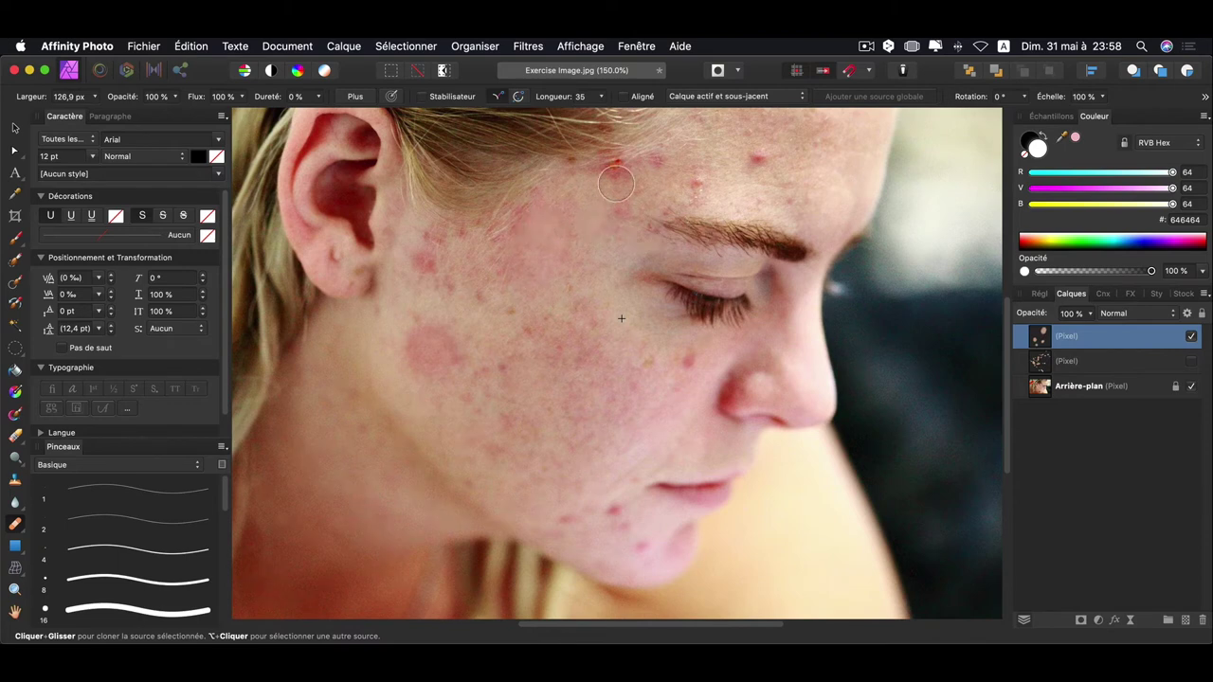
{"action": "left_click_drag", "start_coordinate": [754, 167], "coordinate": [730, 168]}
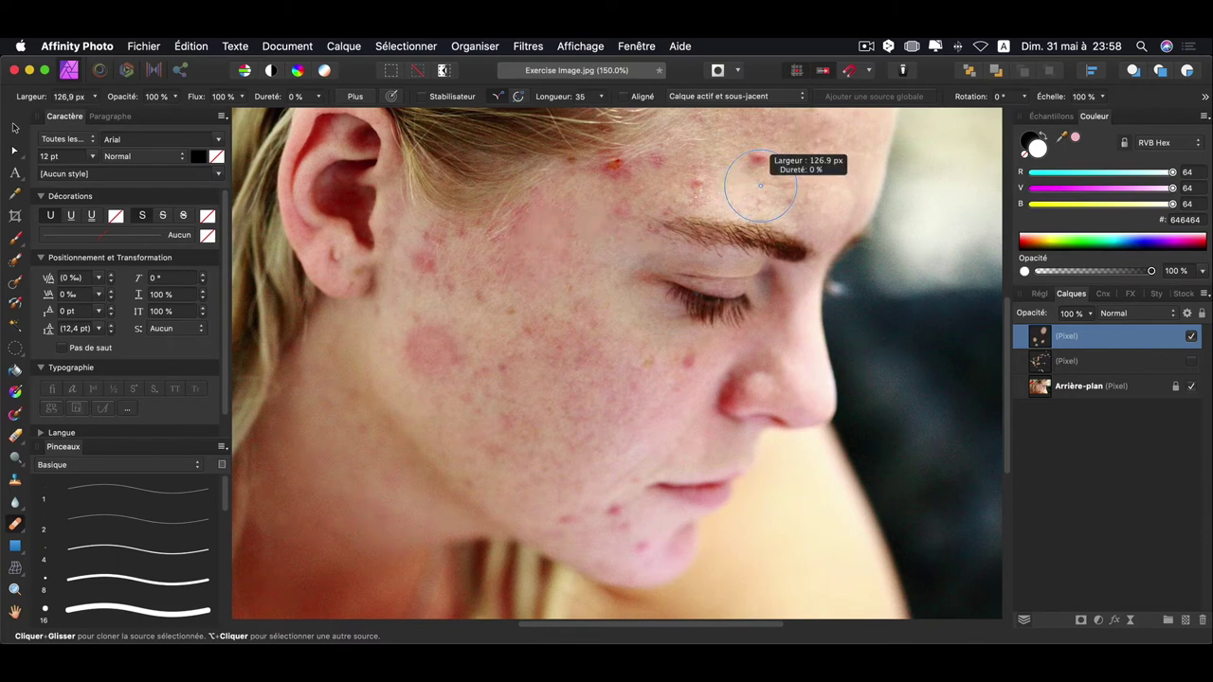
{"action": "left_click", "coordinate": [702, 180]}
{"action": "left_click", "coordinate": [614, 169]}
Clone away the remaining red spots and large blotch on the cheek and chin.
{"action": "left_click", "coordinate": [690, 362]}
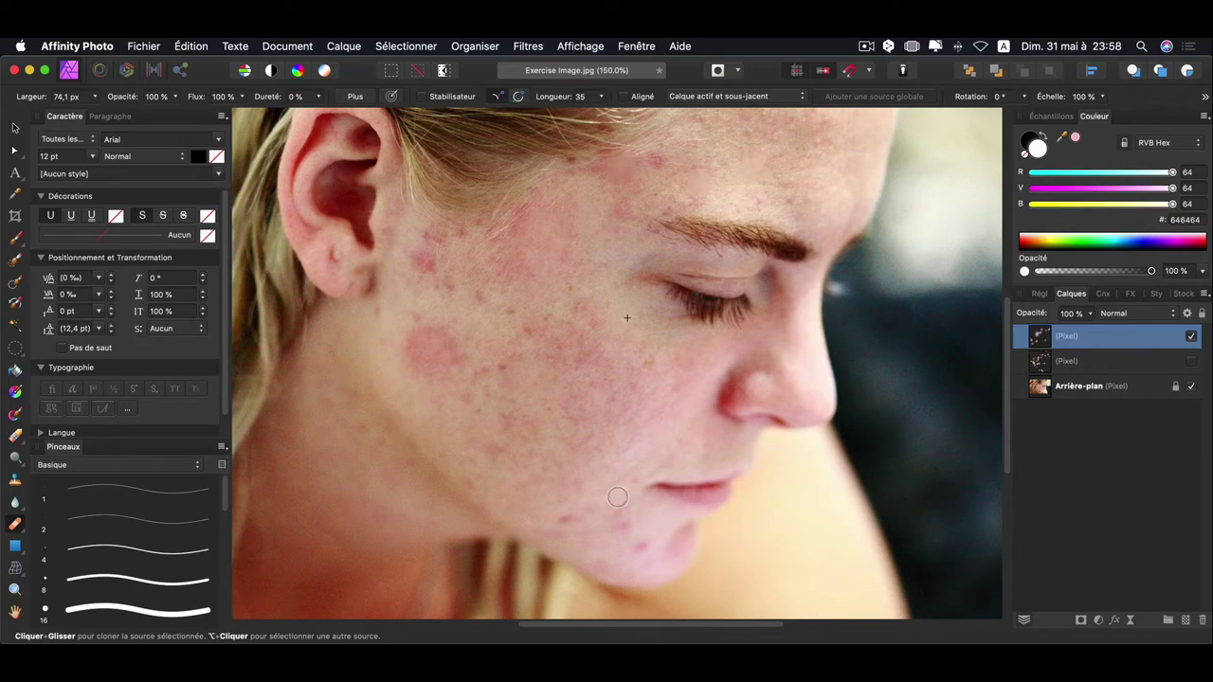
{"action": "left_click", "coordinate": [617, 498]}
{"action": "left_click", "coordinate": [638, 565]}
{"action": "left_click", "coordinate": [426, 263]}
{"action": "left_click", "coordinate": [431, 350]}
{"action": "scroll", "coordinate": [569, 398], "scroll_direction": "up", "scroll_amount": 3}
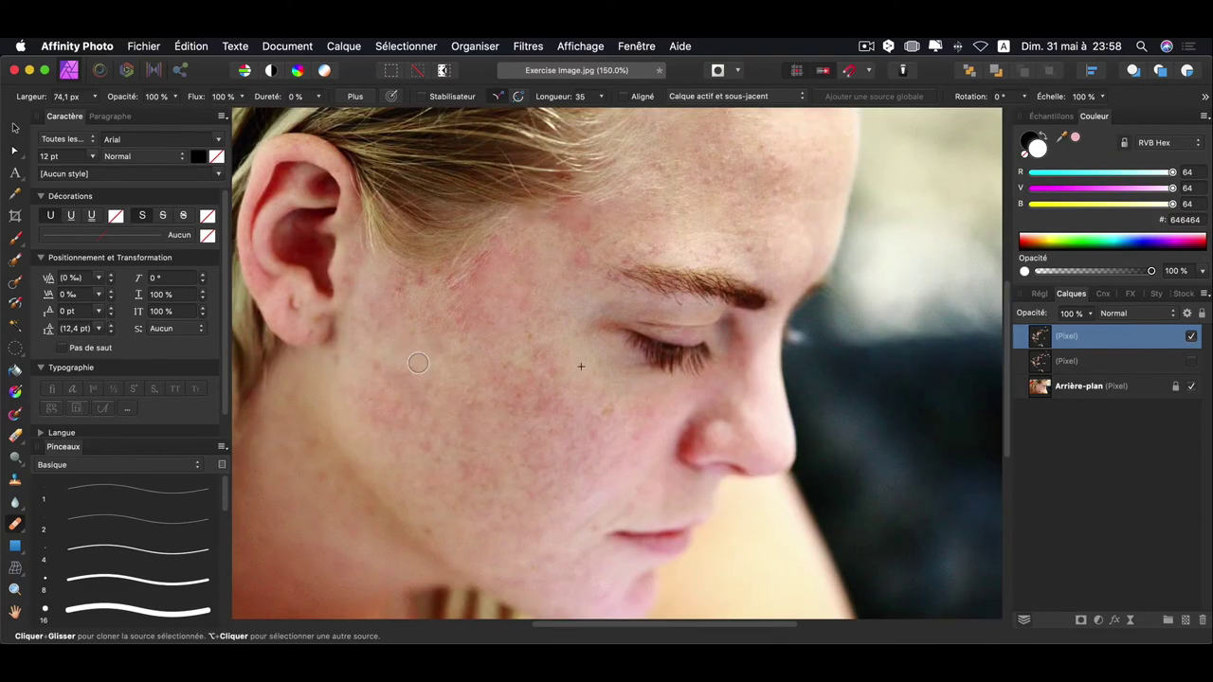
{"action": "left_click_drag", "start_coordinate": [530, 534], "coordinate": [596, 505]}
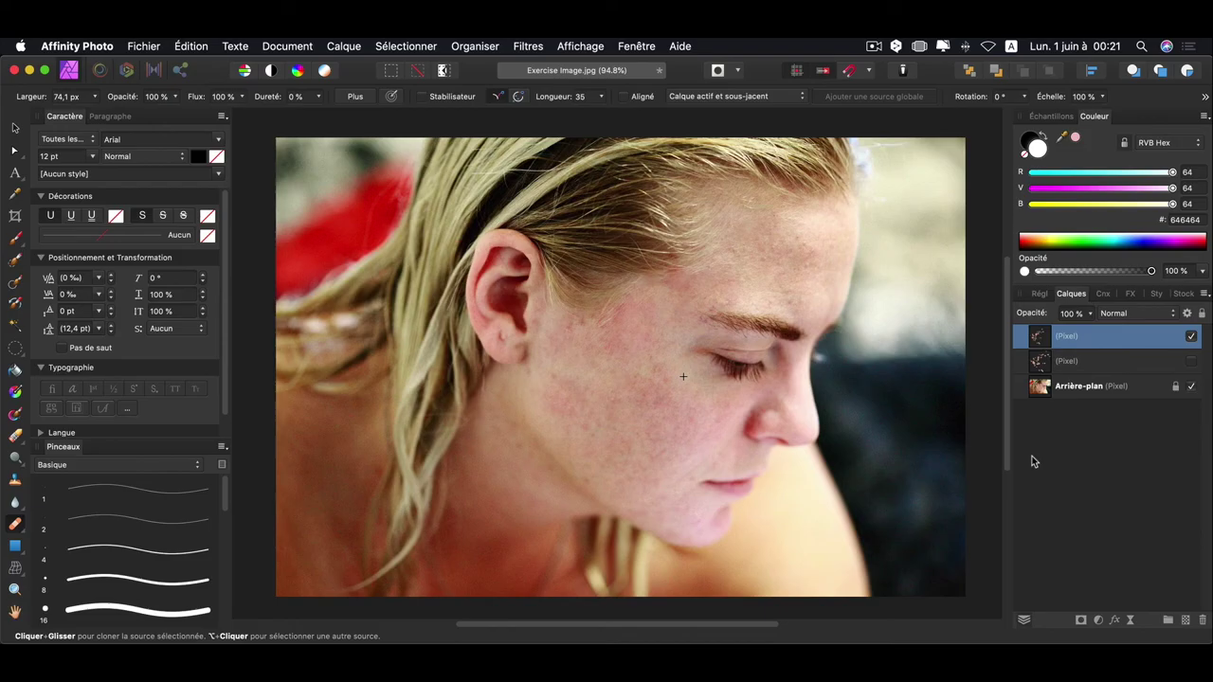
Add a Recolor adjustment layer and invert its mask with Cmd+I to hide the tint.
{"action": "left_click", "coordinate": [1101, 621]}
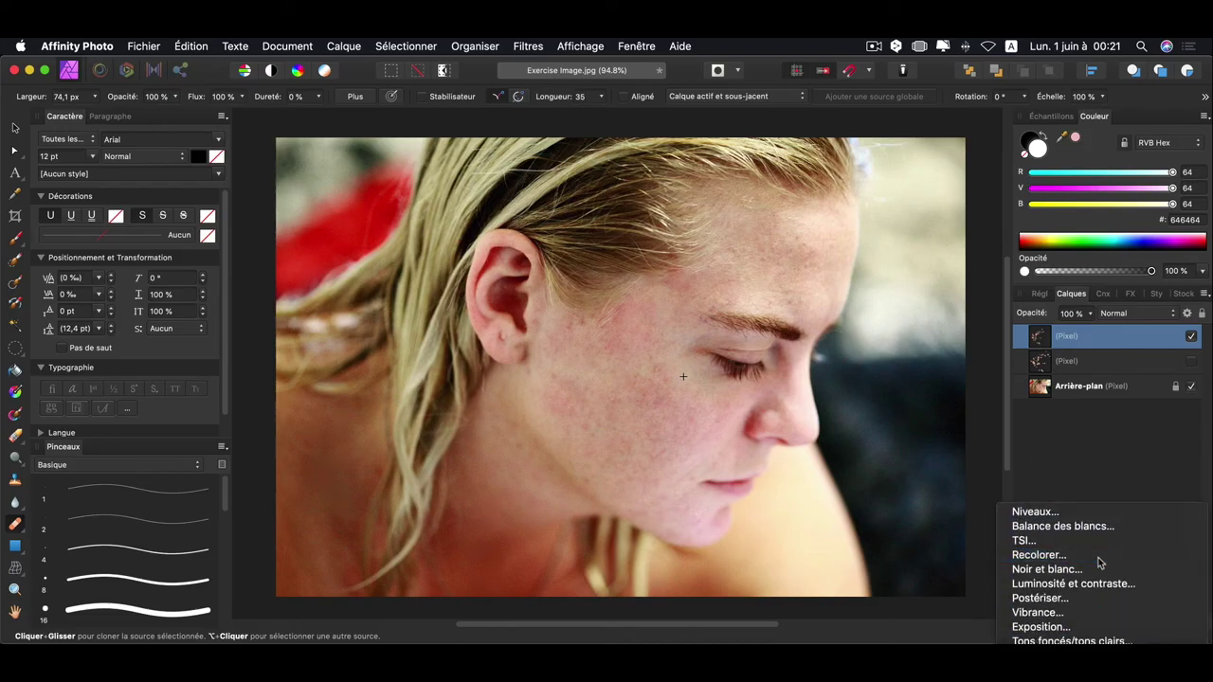
{"action": "left_click", "coordinate": [1102, 595]}
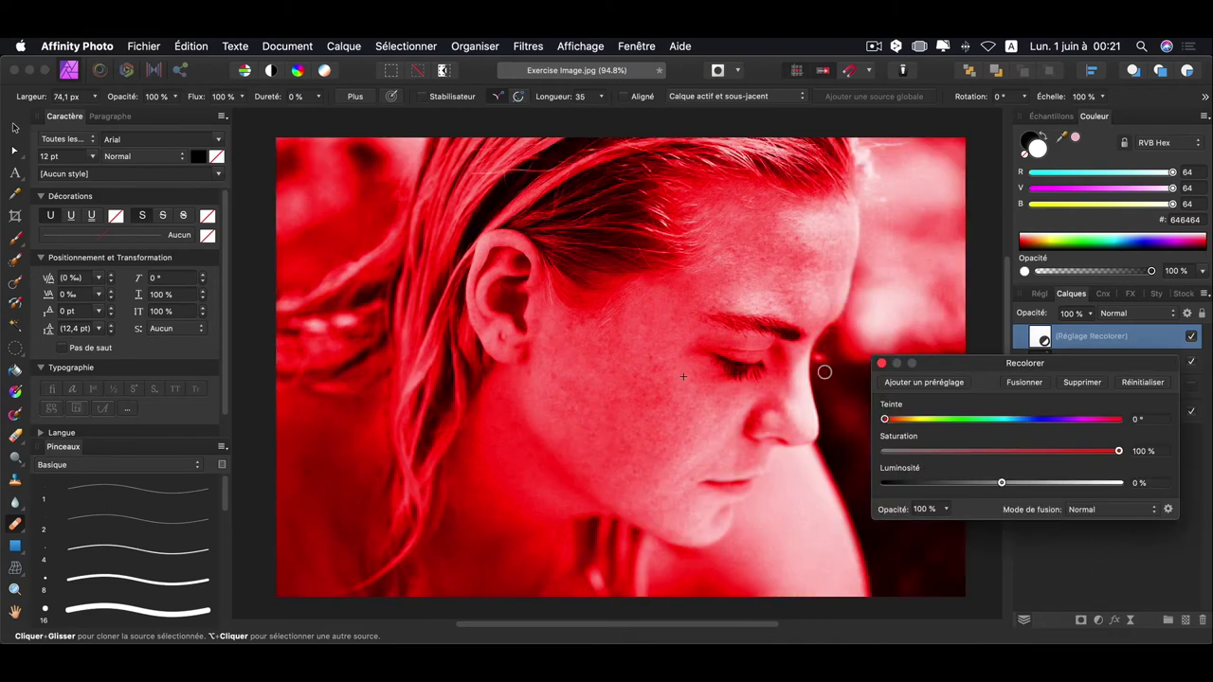
{"action": "left_click", "coordinate": [882, 364]}
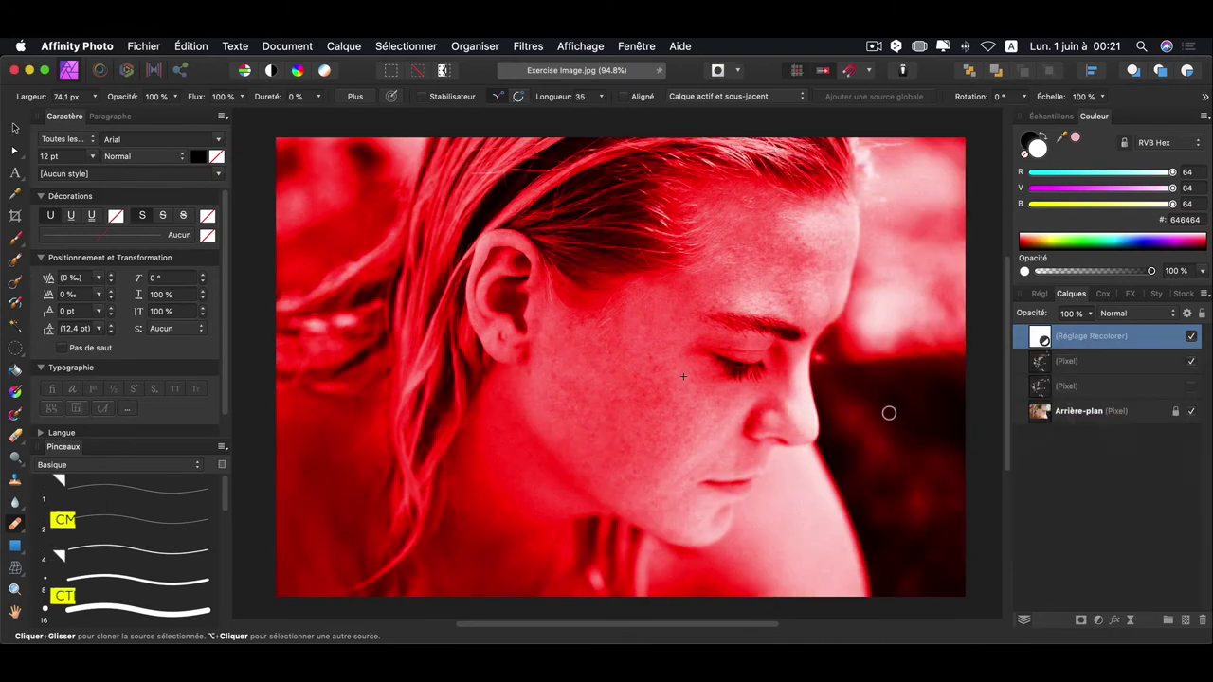
{"action": "key", "text": "super+i"}
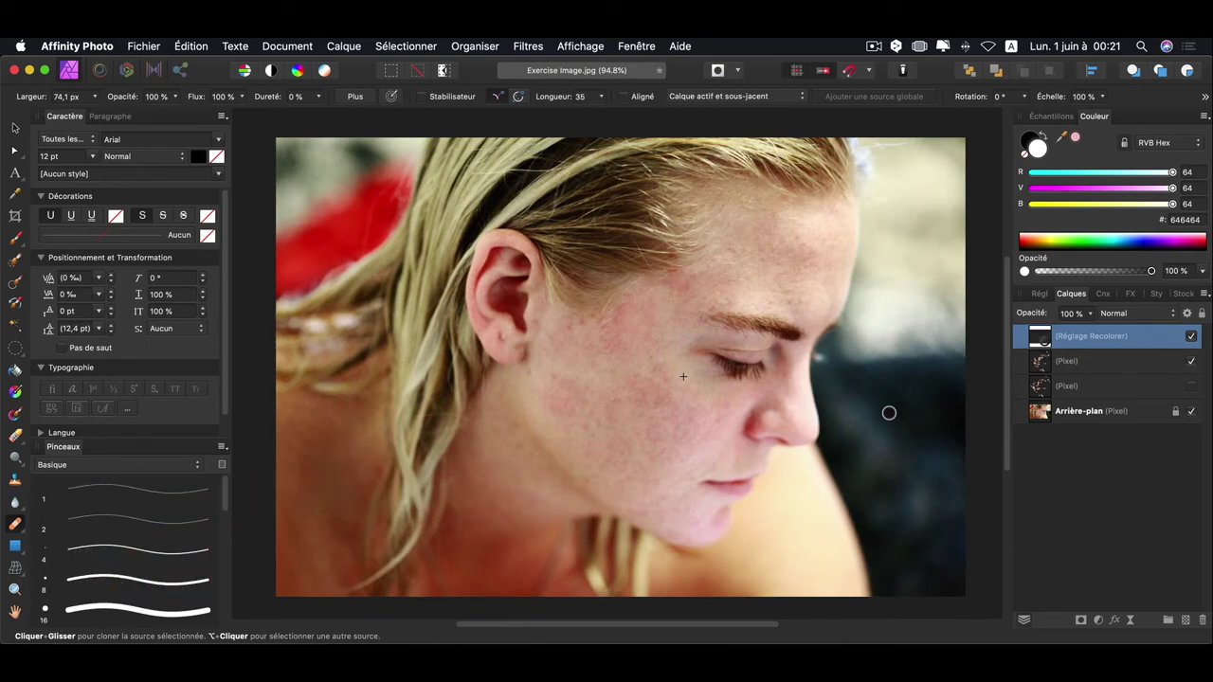
With a small fully soft brush, paint the mask outline along hairline, ear, neck and skin edges.
{"action": "left_click", "coordinate": [14, 243]}
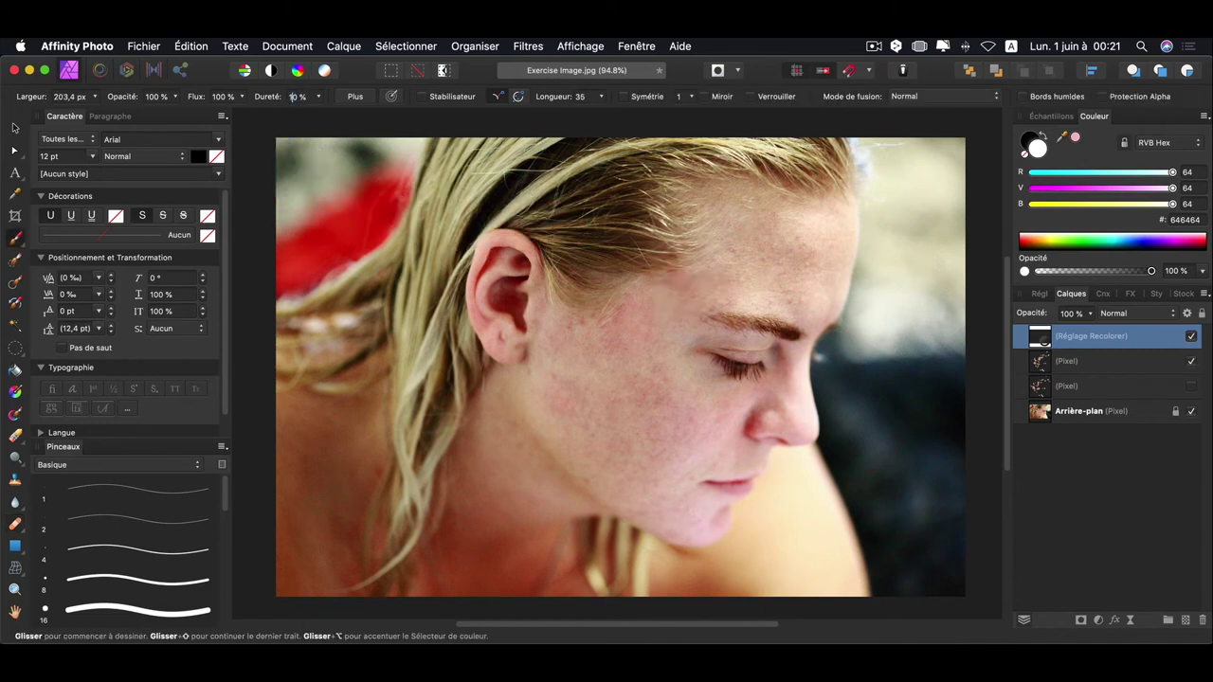
{"action": "left_click_drag", "start_coordinate": [805, 233], "coordinate": [786, 233]}
{"action": "mouse_move", "coordinate": [846, 209]}
{"action": "left_mouse_down"}
{"action": "mouse_move", "coordinate": [458, 414]}
{"action": "mouse_move", "coordinate": [407, 574]}
{"action": "mouse_move", "coordinate": [369, 591]}
{"action": "left_mouse_up"}
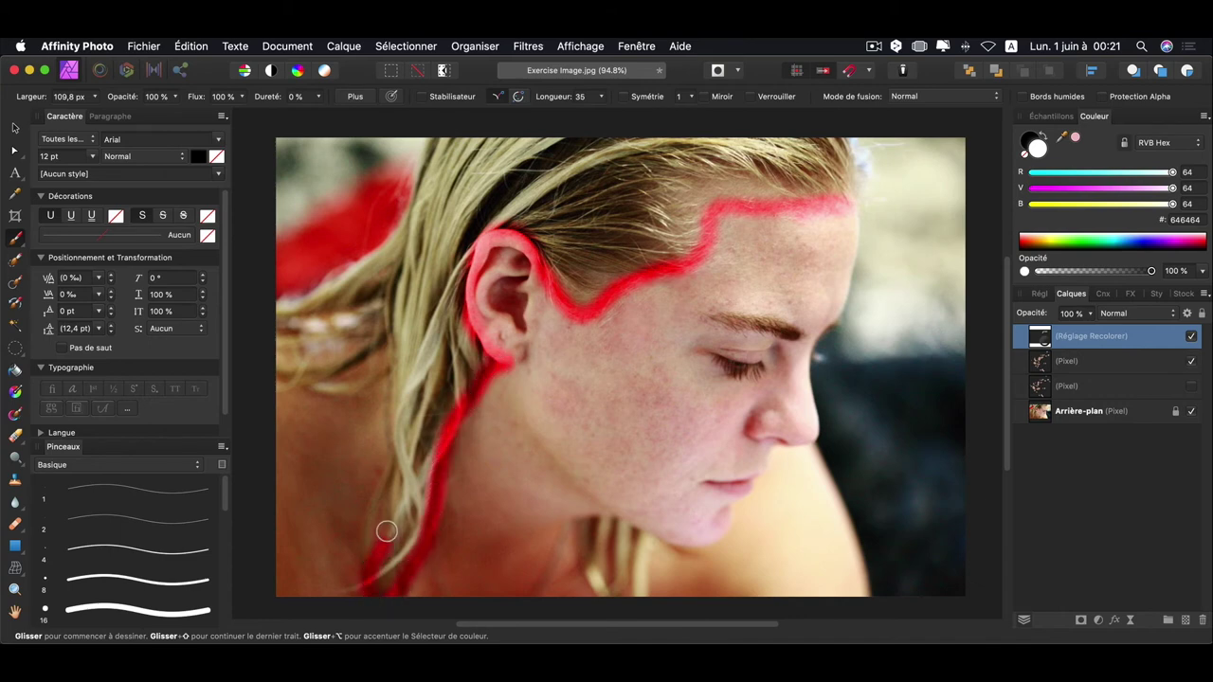
{"action": "mouse_move", "coordinate": [387, 530]}
{"action": "left_mouse_down"}
{"action": "mouse_move", "coordinate": [388, 446]}
{"action": "mouse_move", "coordinate": [366, 380]}
{"action": "mouse_move", "coordinate": [588, 503]}
{"action": "mouse_move", "coordinate": [862, 590]}
{"action": "left_mouse_up"}
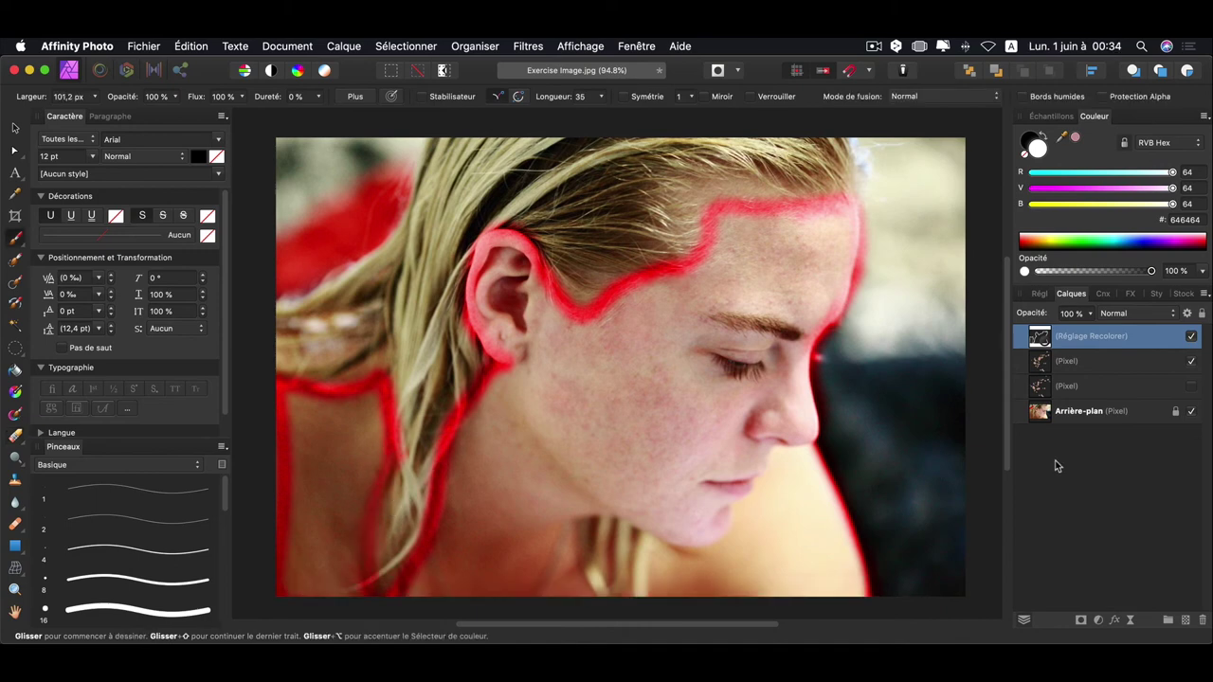
Viewing the mask alone, fill the outlined skin area white with a 214 px brush.
{"action": "left_click", "coordinate": [1041, 337], "text": "alt"}
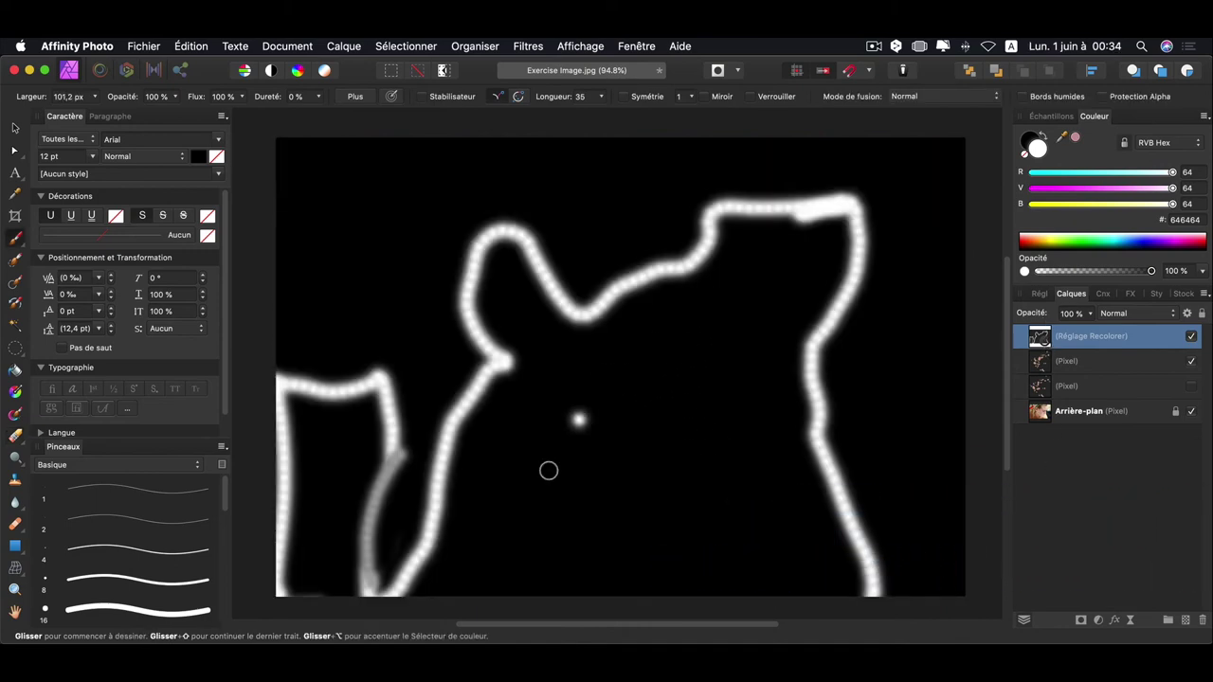
{"action": "left_click_drag", "start_coordinate": [557, 467], "coordinate": [663, 467]}
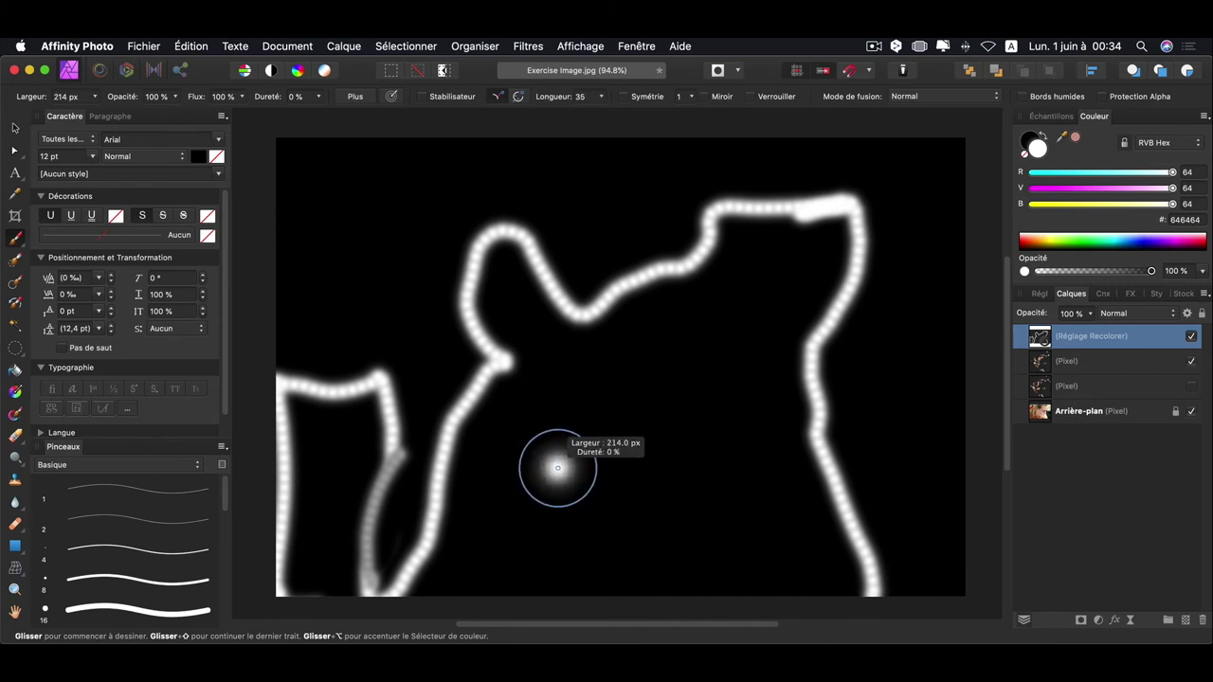
{"action": "mouse_move", "coordinate": [674, 360]}
{"action": "left_mouse_down"}
{"action": "mouse_move", "coordinate": [688, 469]}
{"action": "mouse_move", "coordinate": [461, 482]}
{"action": "mouse_move", "coordinate": [642, 628]}
{"action": "mouse_move", "coordinate": [547, 297]}
{"action": "mouse_move", "coordinate": [471, 482]}
{"action": "mouse_move", "coordinate": [821, 484]}
{"action": "mouse_move", "coordinate": [304, 431]}
{"action": "mouse_move", "coordinate": [506, 248]}
{"action": "left_mouse_up"}
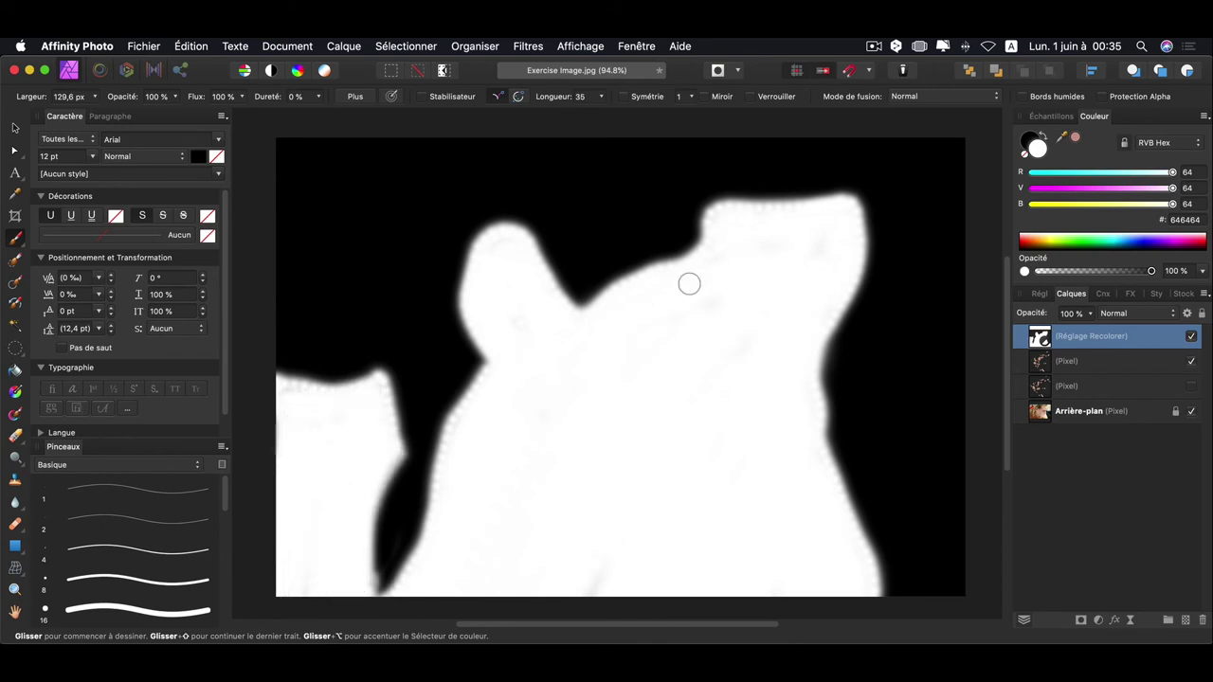
{"action": "left_click", "coordinate": [1090, 361]}
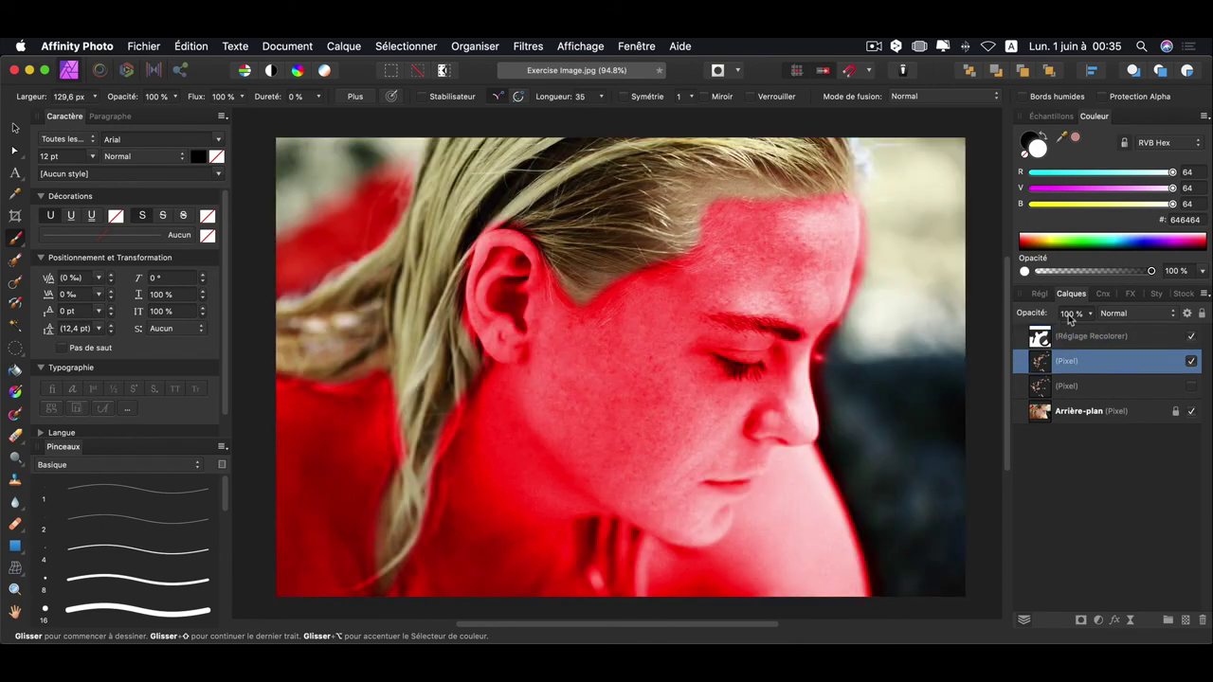
Set the Recolor adjustment layer's blend mode to Saturation.
{"action": "left_click", "coordinate": [1121, 339]}
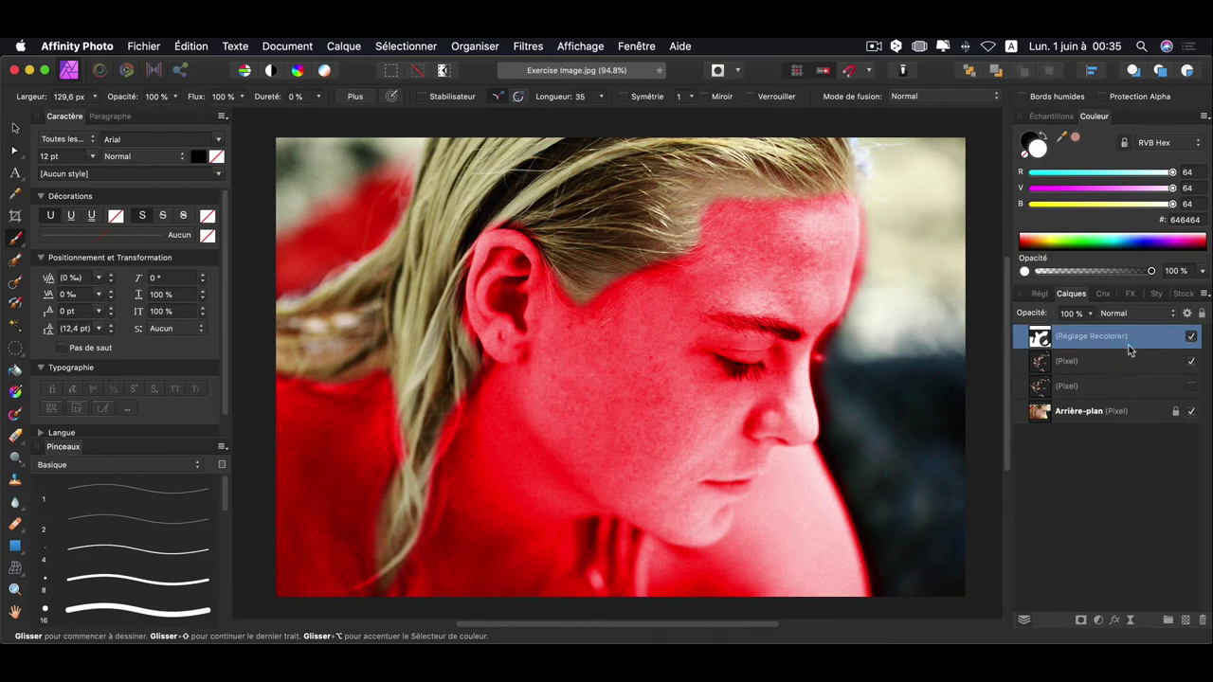
{"action": "left_click", "coordinate": [1138, 318]}
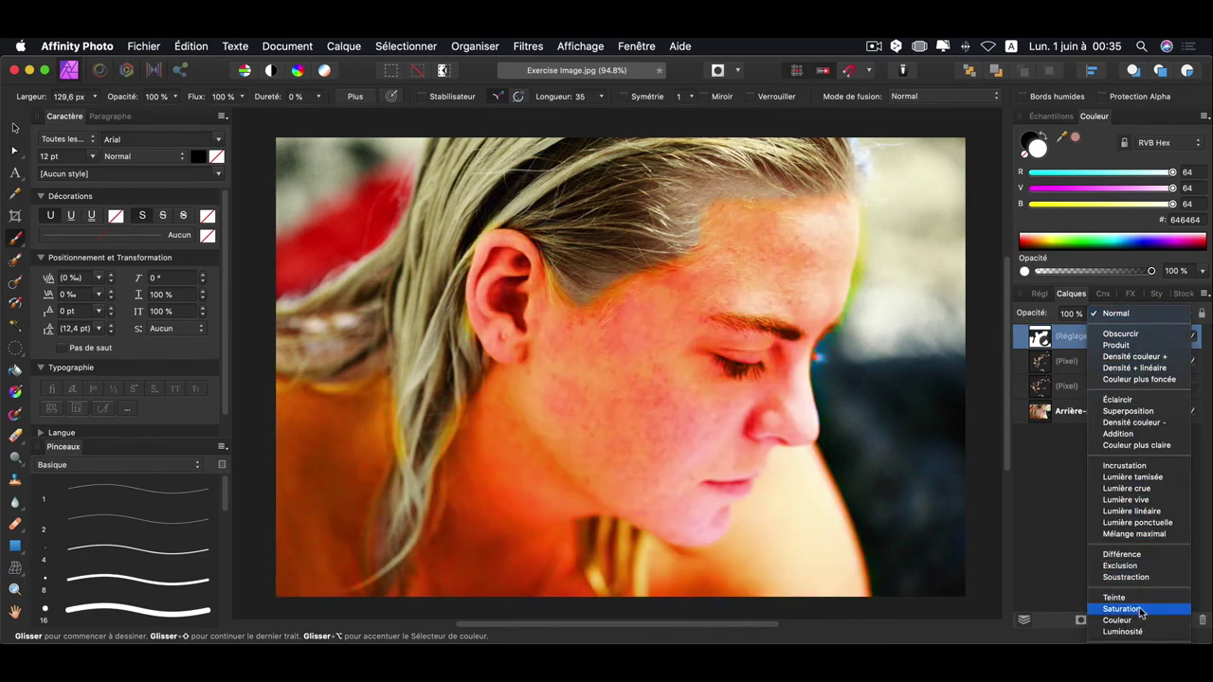
{"action": "left_click", "coordinate": [1142, 609]}
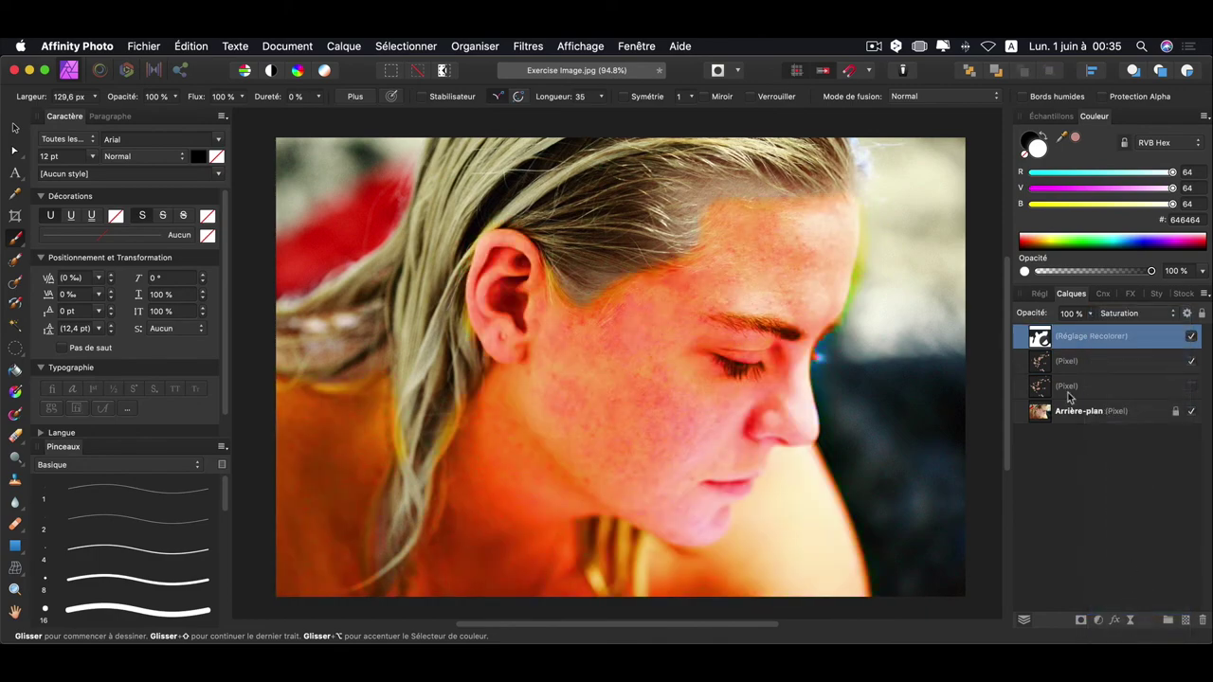
Set the Recolor hue to 23.3° and saturation to 47%.
{"action": "double_click", "coordinate": [1043, 343]}
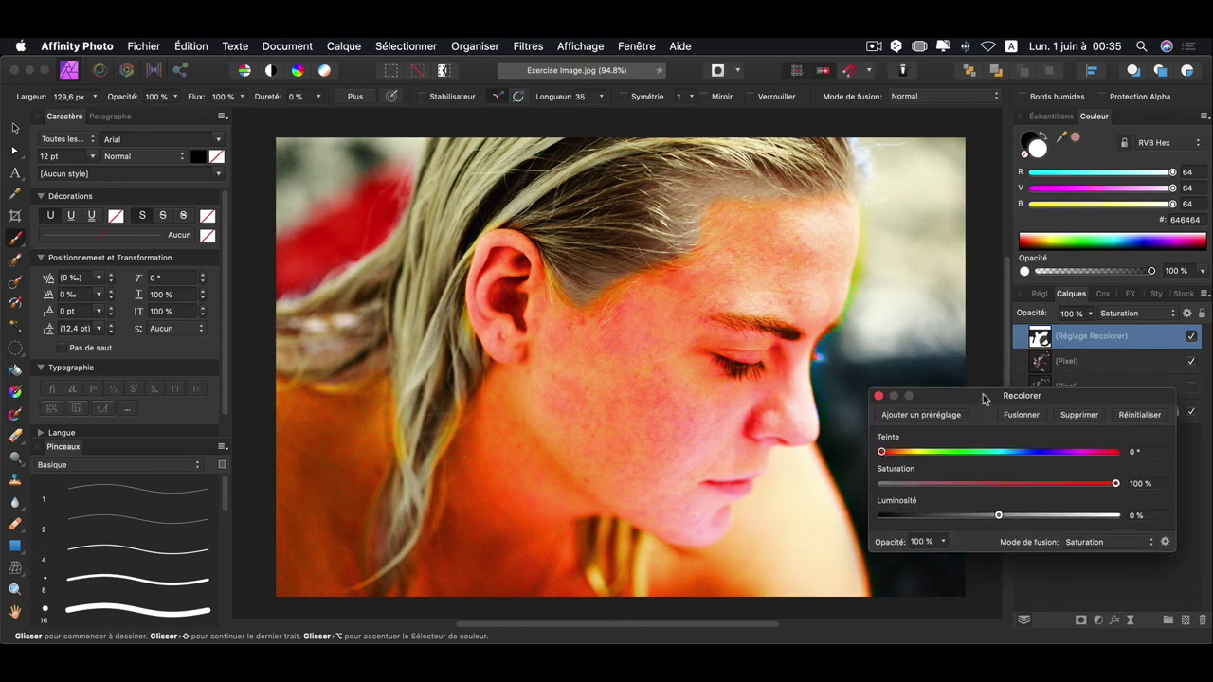
{"action": "left_click_drag", "start_coordinate": [882, 452], "coordinate": [910, 452]}
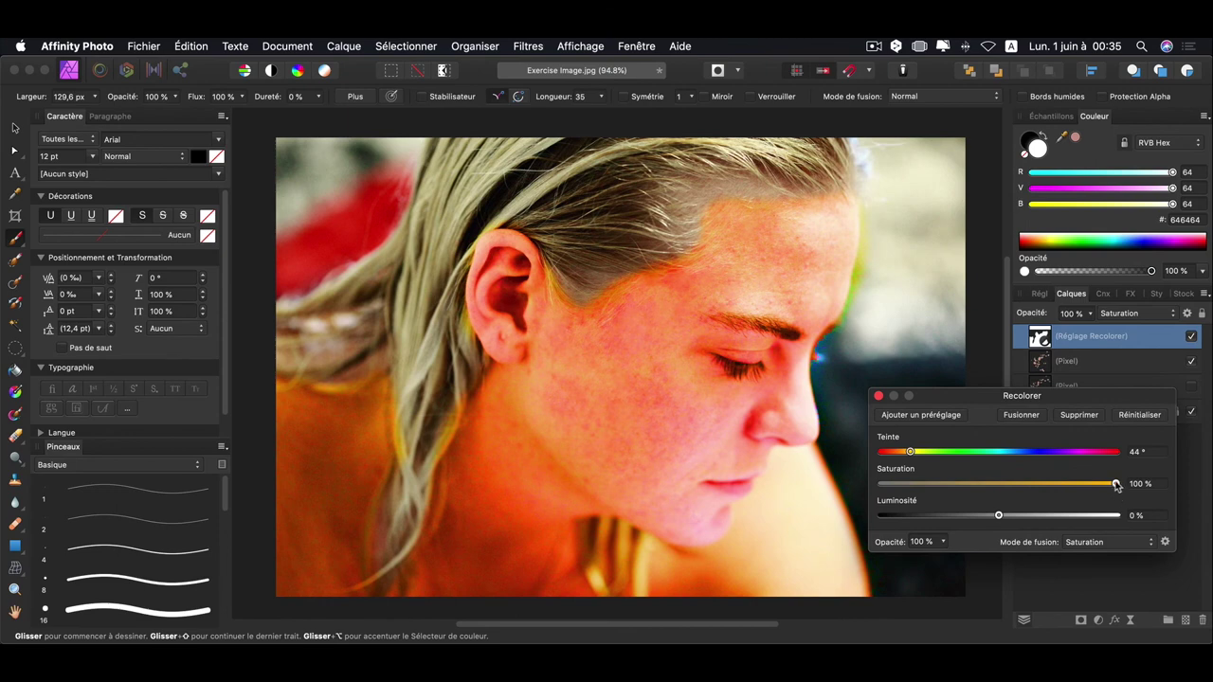
{"action": "left_click_drag", "start_coordinate": [1098, 483], "coordinate": [976, 486]}
{"action": "left_click_drag", "start_coordinate": [910, 452], "coordinate": [897, 452]}
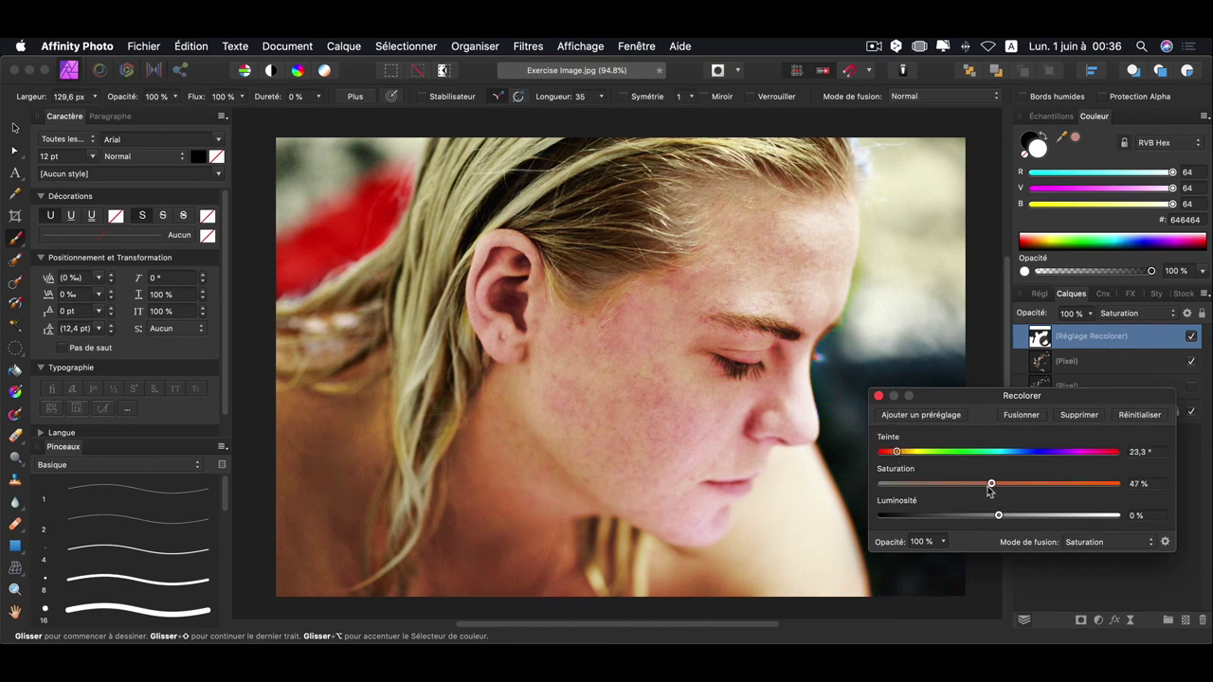
{"action": "left_click", "coordinate": [879, 397]}
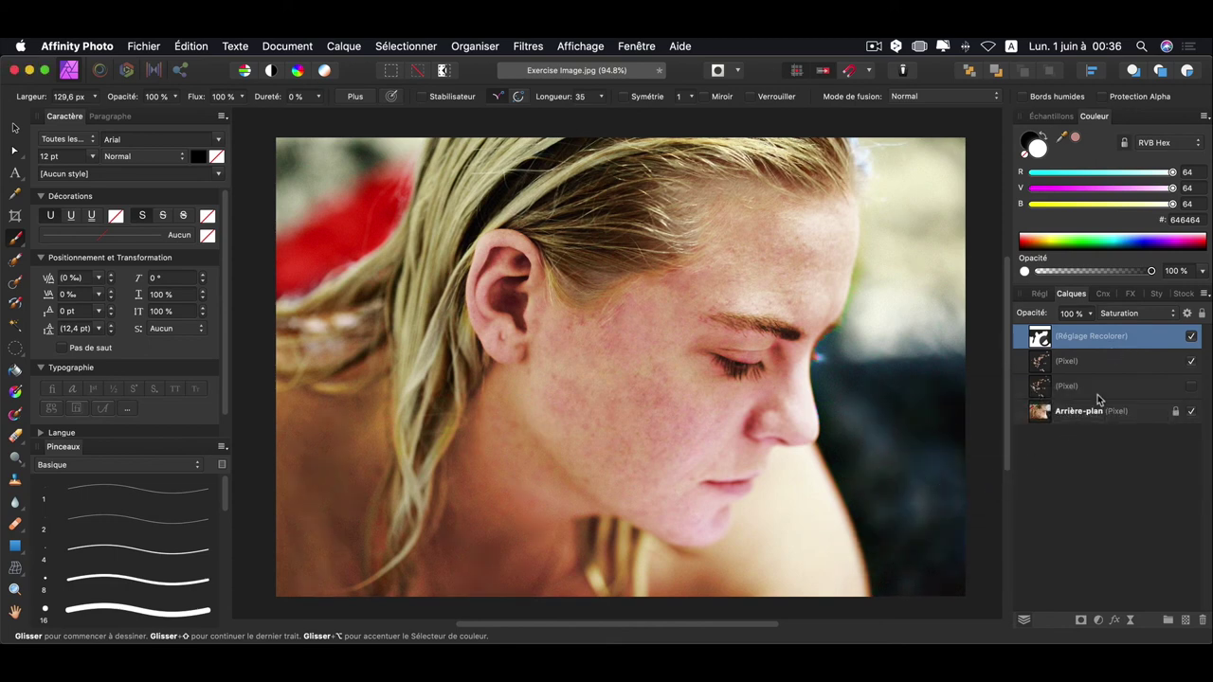